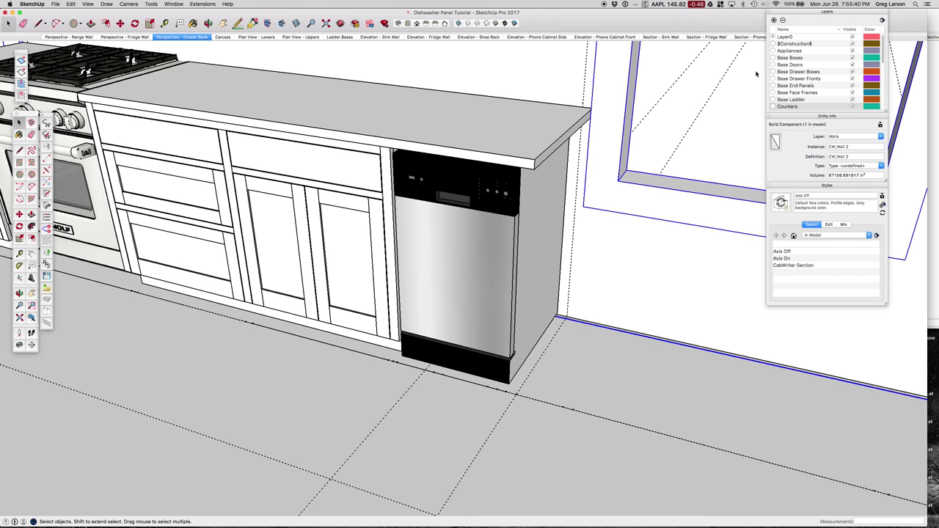
Hide the Counters and Appliances layers and measure 18 inches along the floor line
{"action": "left_click", "coordinate": [853, 106]}
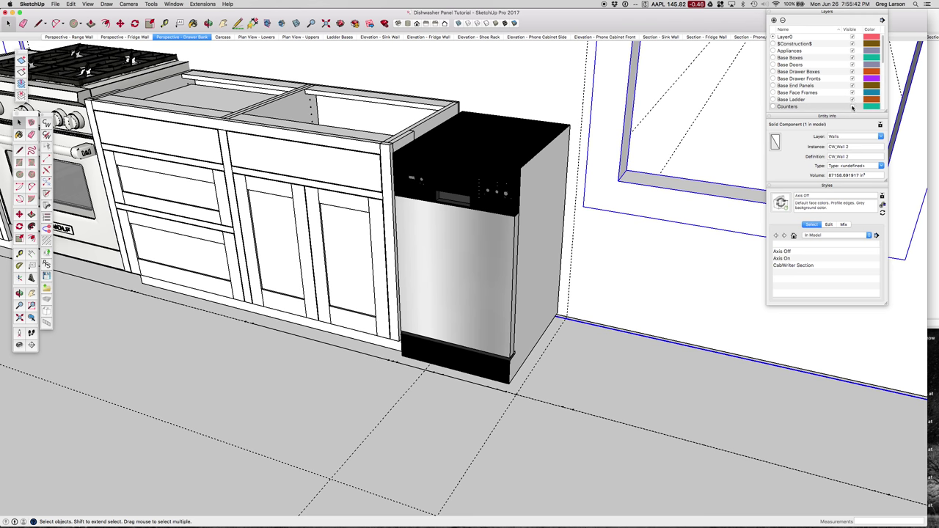
{"action": "left_click", "coordinate": [853, 51]}
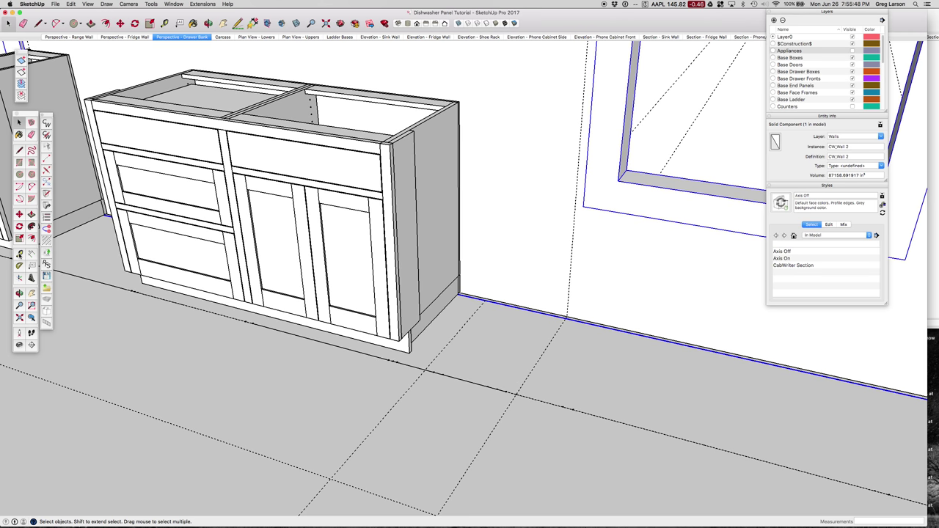
{"action": "left_click", "coordinate": [20, 253]}
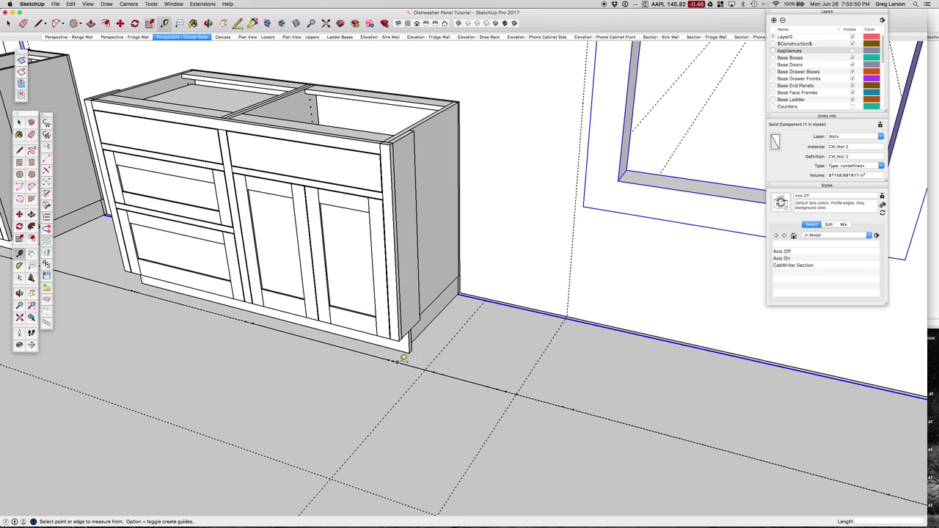
{"action": "left_click", "coordinate": [397, 363]}
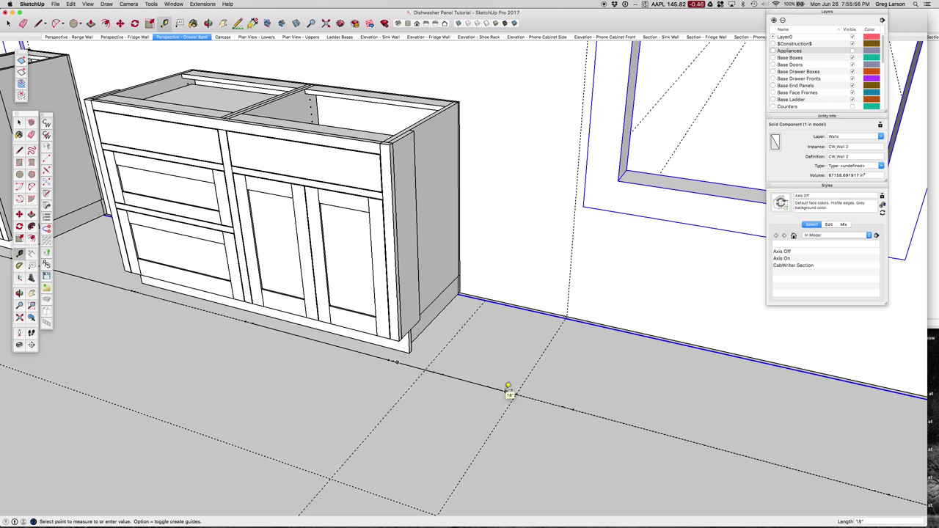
{"action": "left_click", "coordinate": [507, 390]}
Measure the 1 9/16-inch stile width, then select the connector stile between the cabinets
{"action": "left_click", "coordinate": [506, 391]}
{"action": "left_click", "coordinate": [521, 391]}
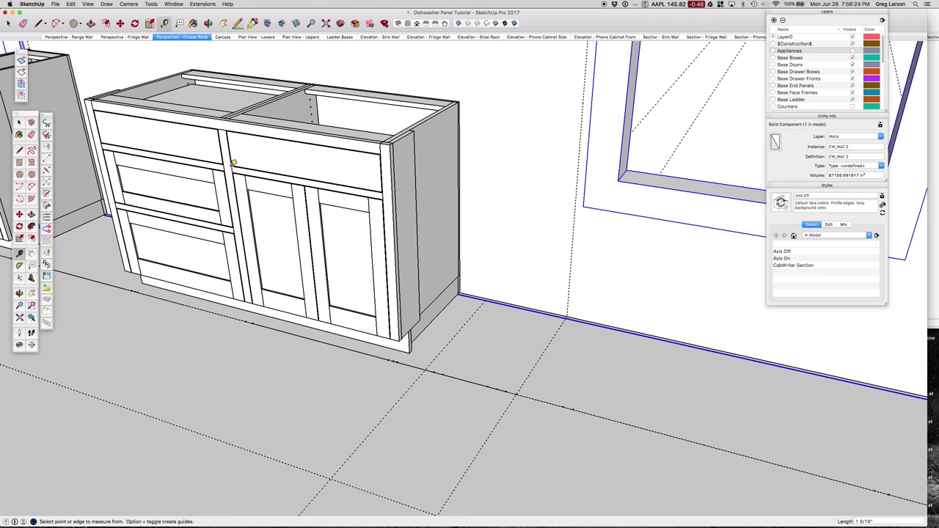
{"action": "key", "text": "space"}
{"action": "left_click", "coordinate": [228, 171]}
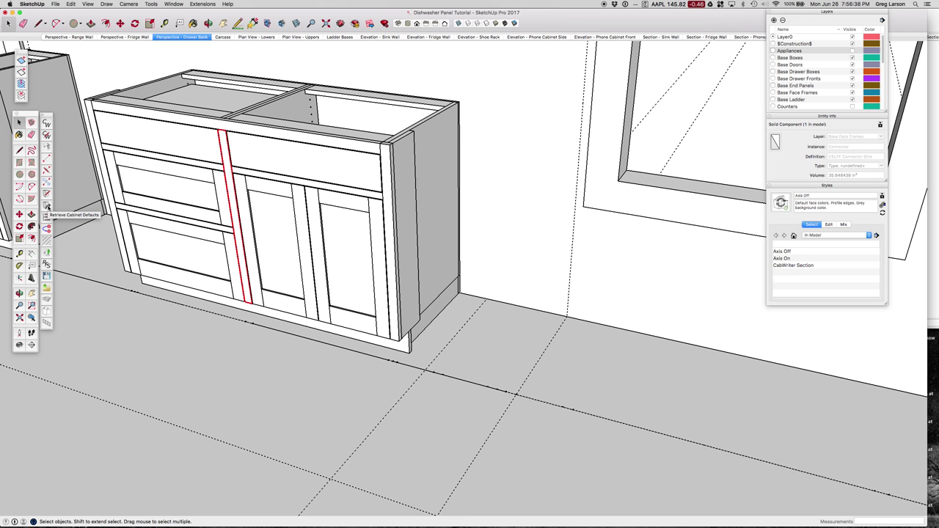
Open CabWriter Settings from Retrieve Cabinet Defaults and move the dialog right to keep the cabinet visible
{"action": "left_click", "coordinate": [46, 208]}
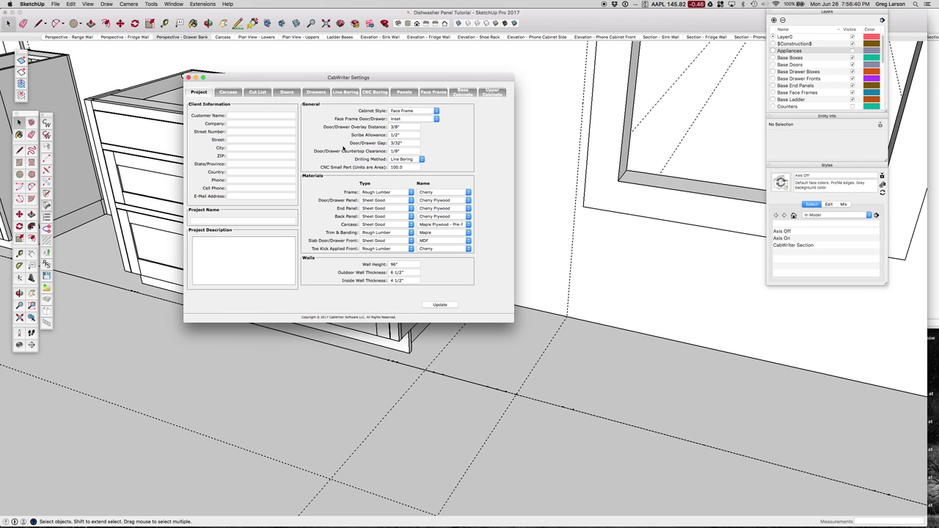
{"action": "left_click_drag", "start_coordinate": [312, 85], "coordinate": [545, 98]}
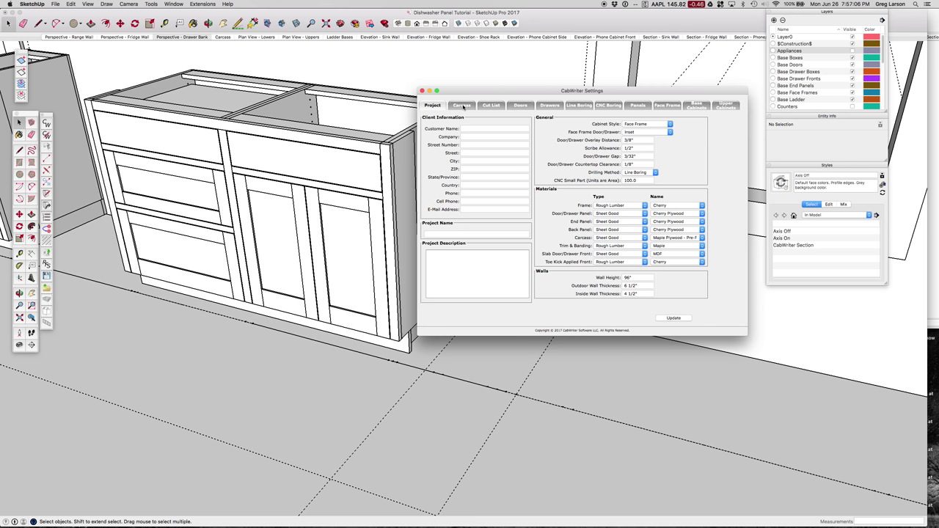
Set the carcass Toe Kick Style to None
{"action": "left_click", "coordinate": [463, 105]}
{"action": "left_click", "coordinate": [459, 111]}
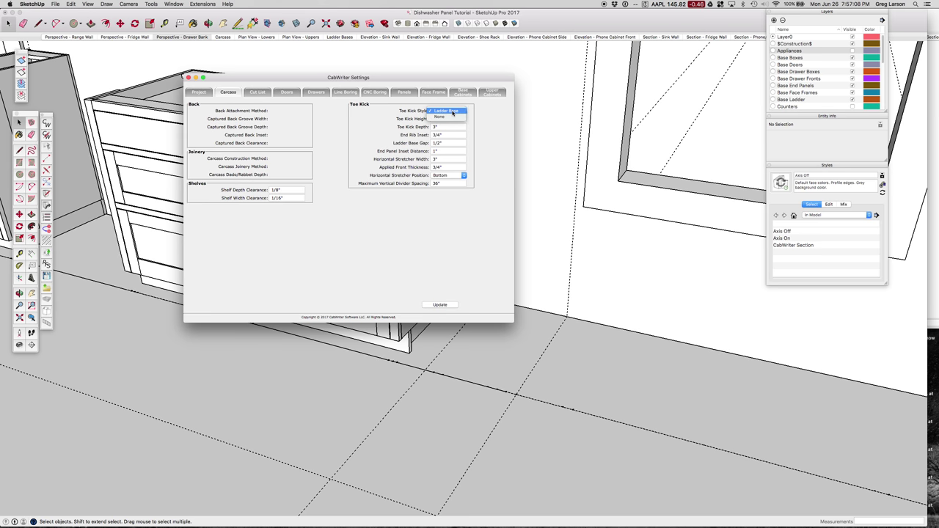
{"action": "left_click", "coordinate": [454, 118]}
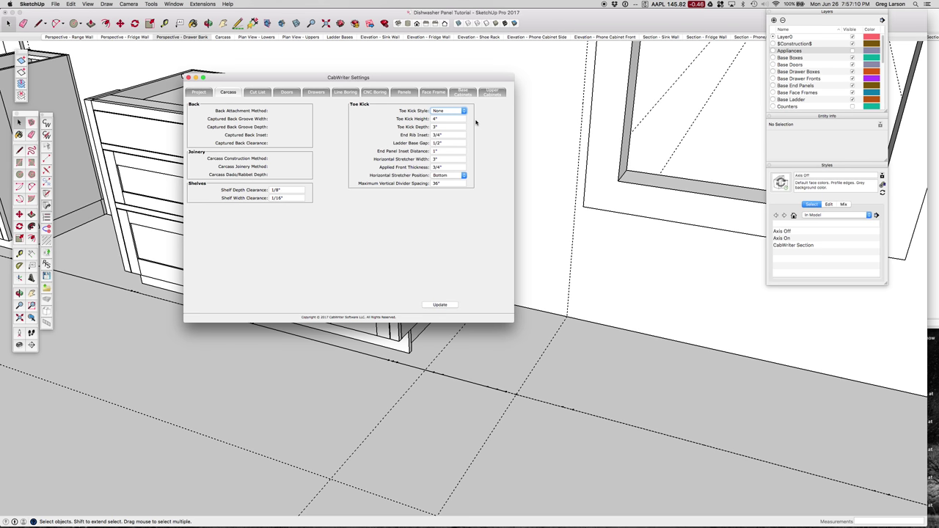
{"action": "left_click", "coordinate": [434, 118]}
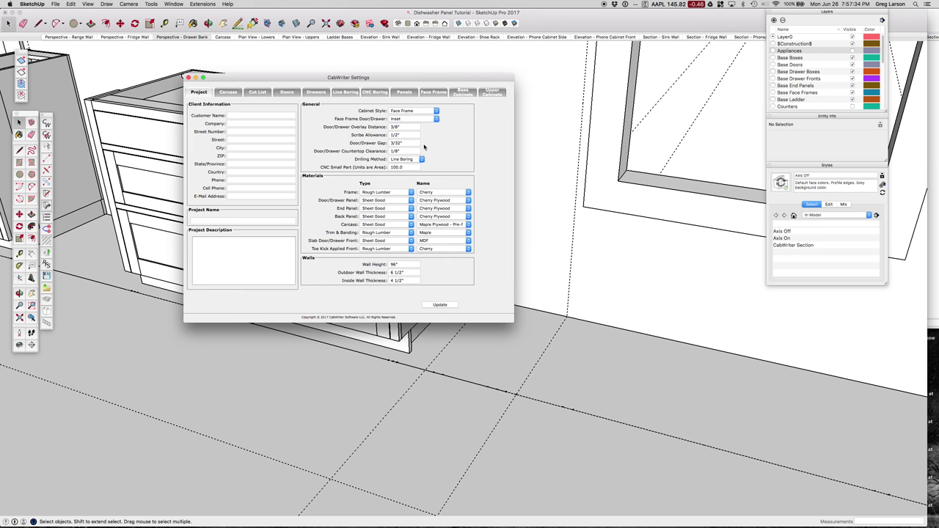
Set line boring Enable to No and apply the settings with Update
{"action": "left_click_drag", "start_coordinate": [385, 84], "coordinate": [549, 83]}
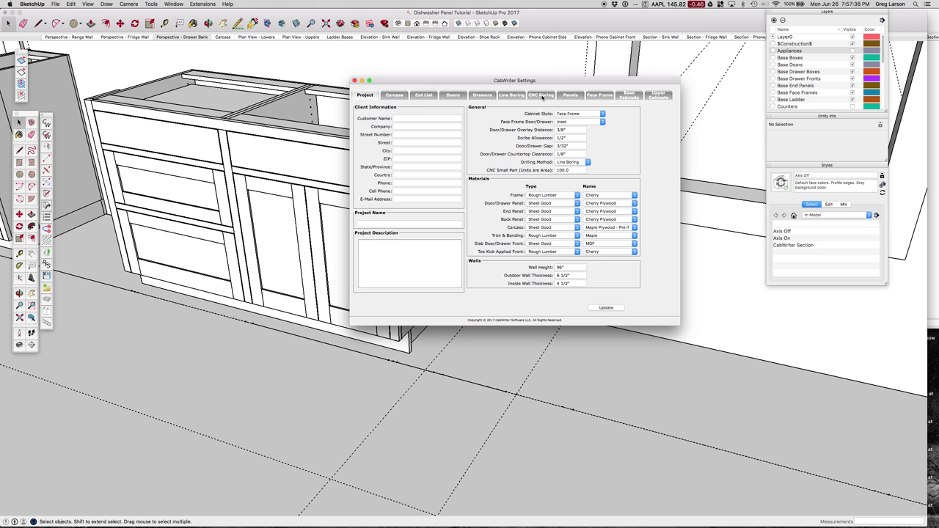
{"action": "left_click", "coordinate": [513, 95]}
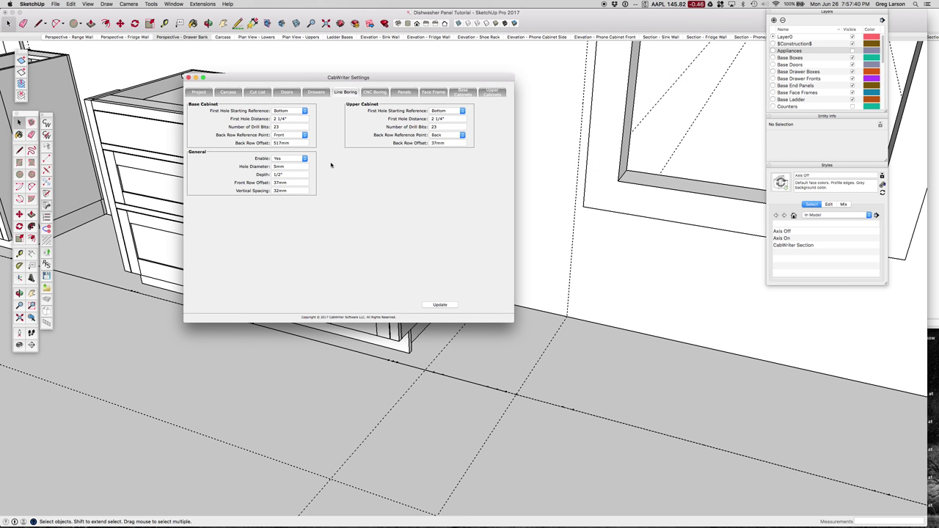
{"action": "left_click", "coordinate": [290, 159]}
{"action": "left_click", "coordinate": [288, 166]}
{"action": "left_click", "coordinate": [188, 78]}
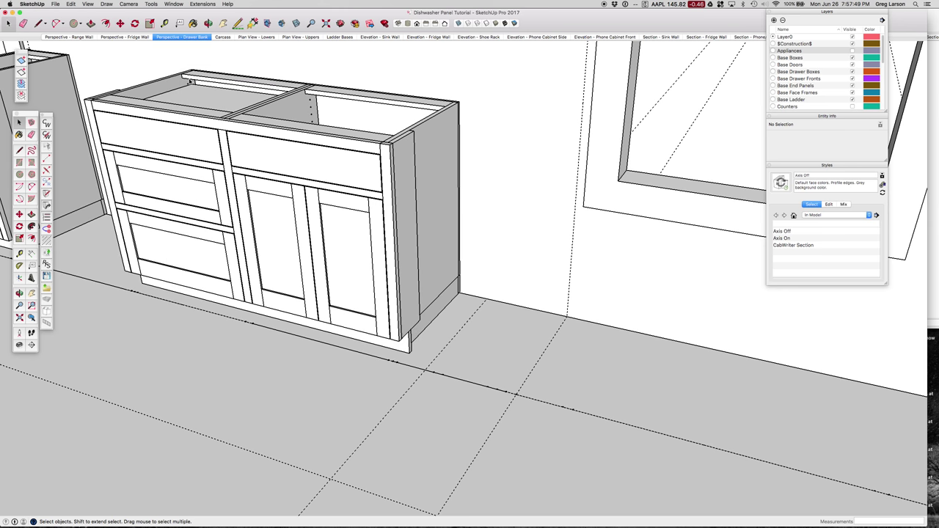
Place a Right End Panel stile starting on the floor line
{"action": "left_click", "coordinate": [45, 161]}
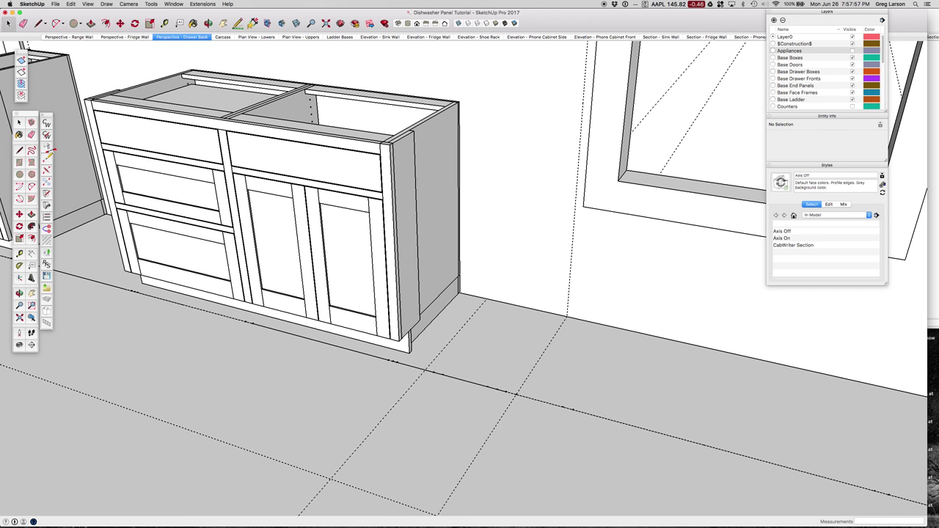
{"action": "left_click", "coordinate": [516, 393]}
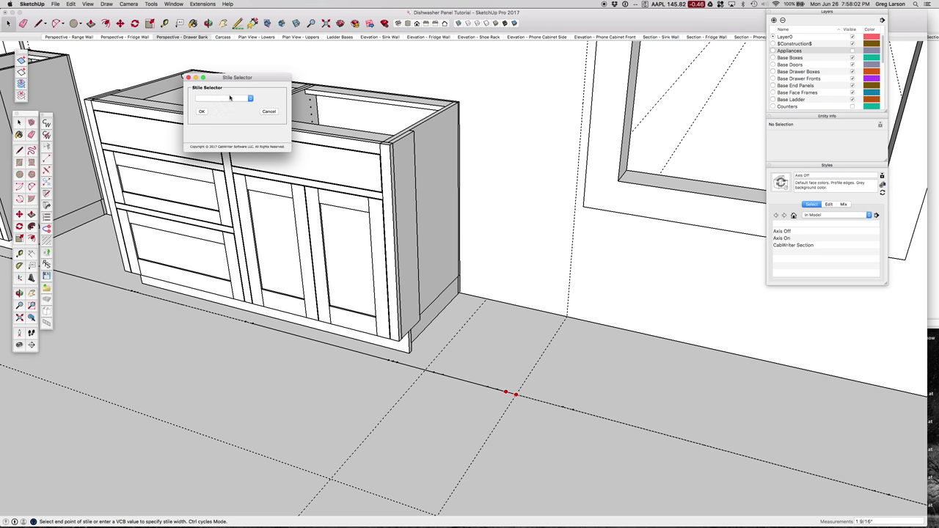
{"action": "left_click", "coordinate": [232, 98]}
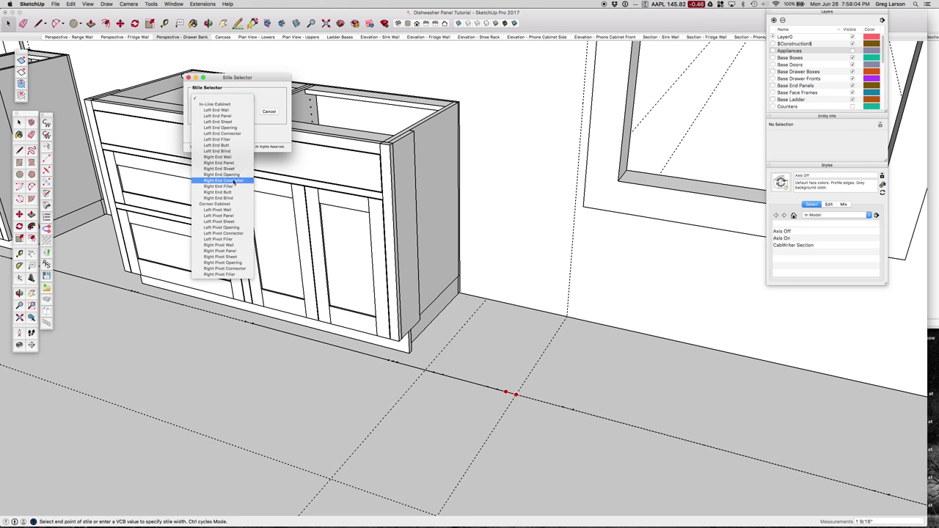
{"action": "left_click", "coordinate": [232, 163]}
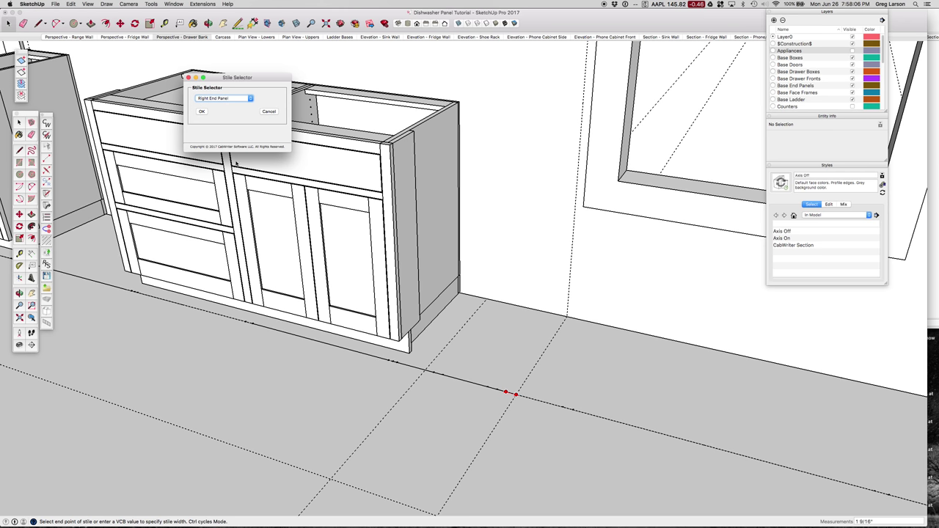
{"action": "left_click", "coordinate": [201, 112]}
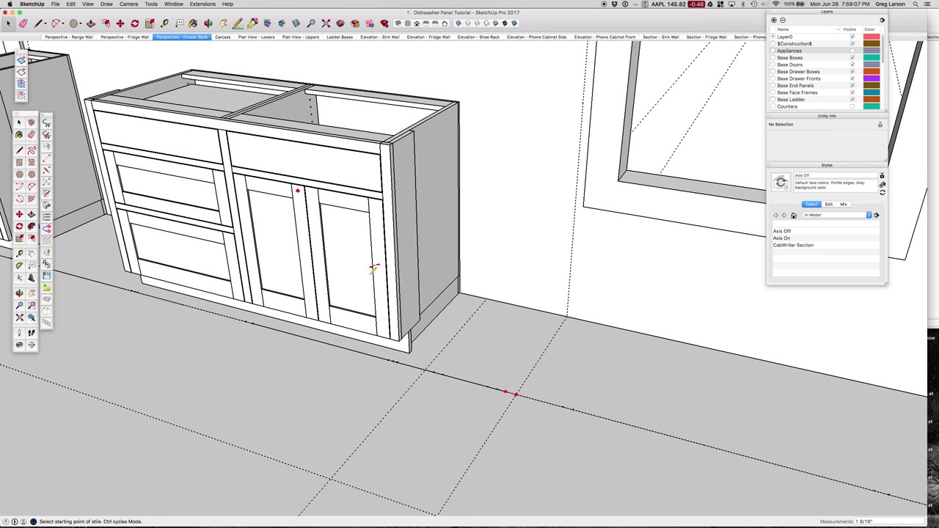
Add a Left End Filler stile on the floor line and finish the stiles
{"action": "left_click", "coordinate": [455, 377]}
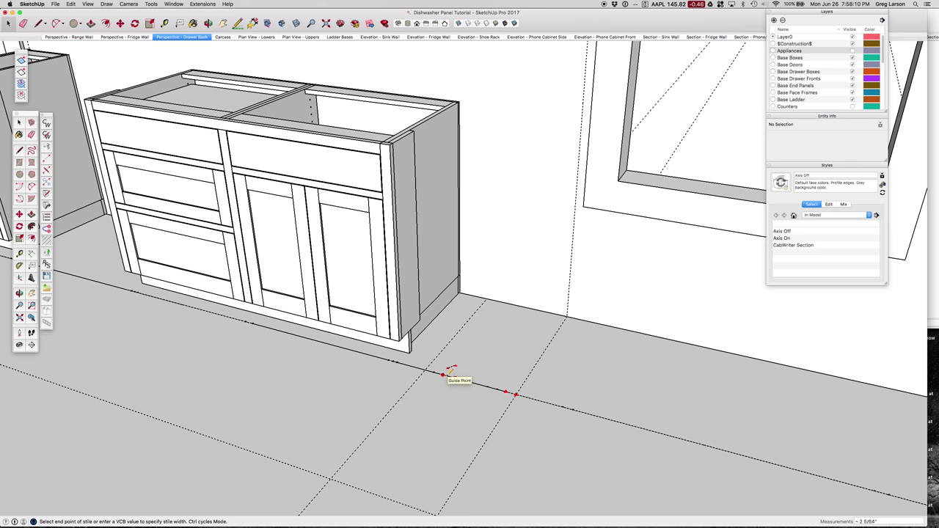
{"action": "left_click", "coordinate": [233, 99]}
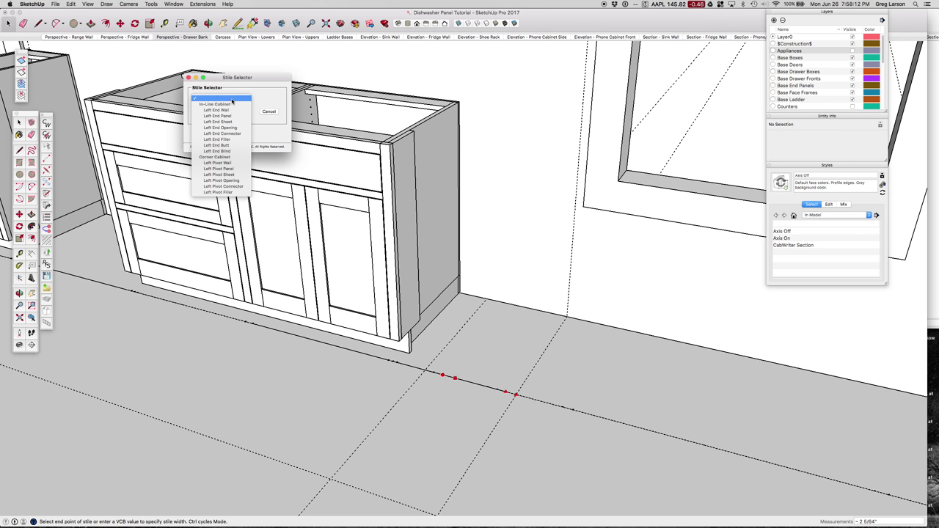
{"action": "left_click", "coordinate": [232, 140]}
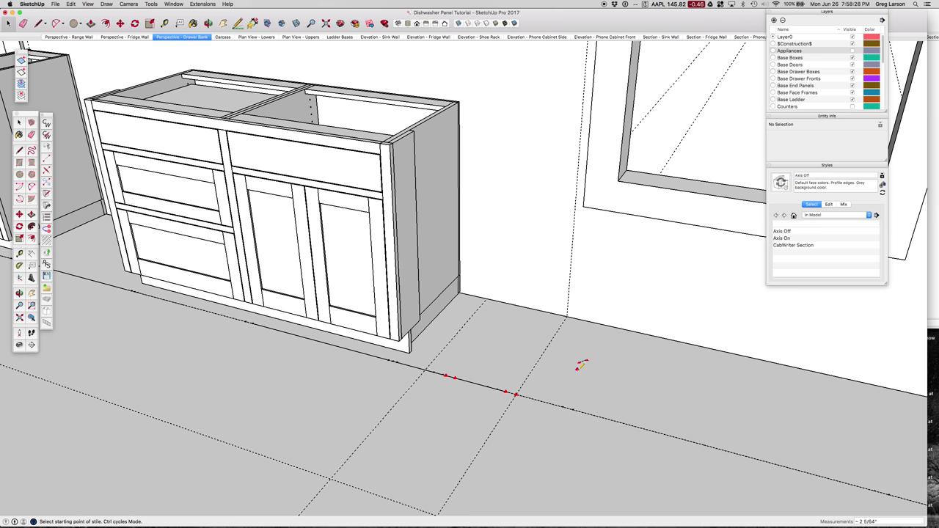
{"action": "left_click", "coordinate": [580, 365]}
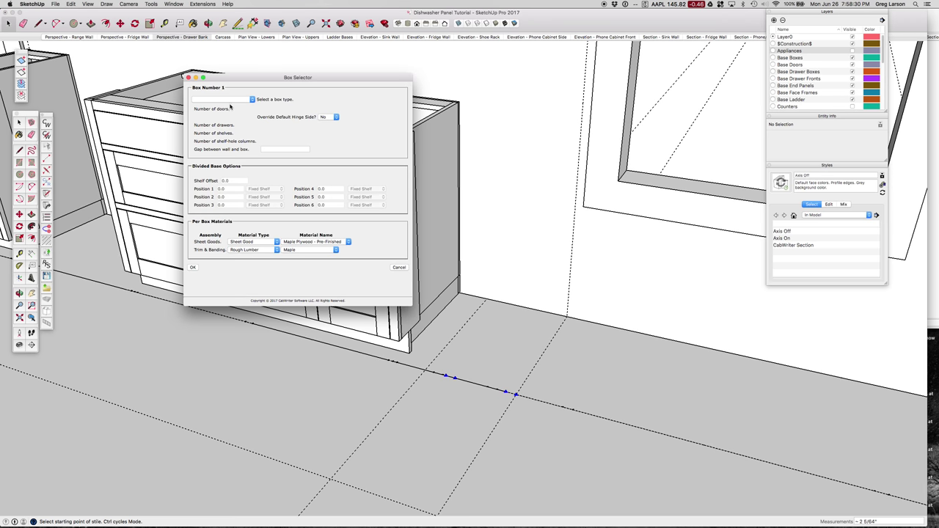
Generate a Standard Base box with 0 doors
{"action": "left_click", "coordinate": [229, 102]}
{"action": "left_click", "coordinate": [229, 107]}
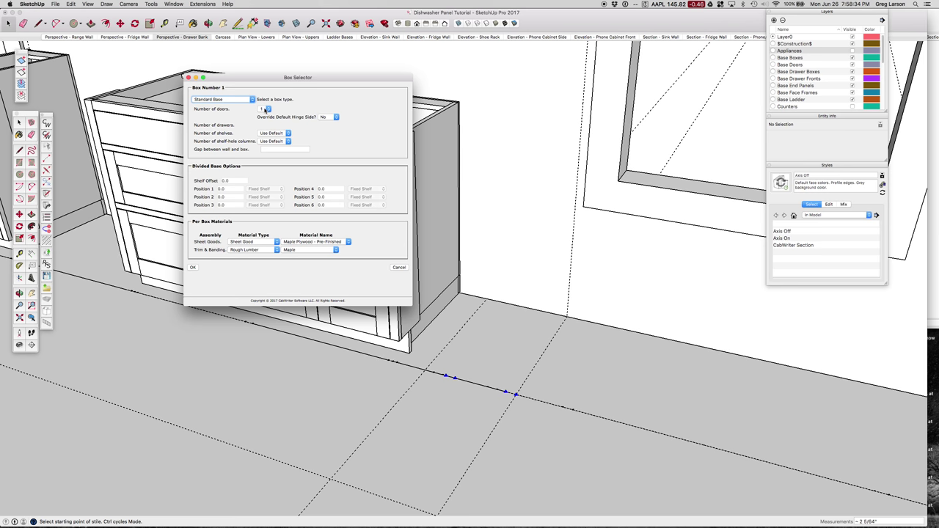
{"action": "left_click", "coordinate": [266, 109]}
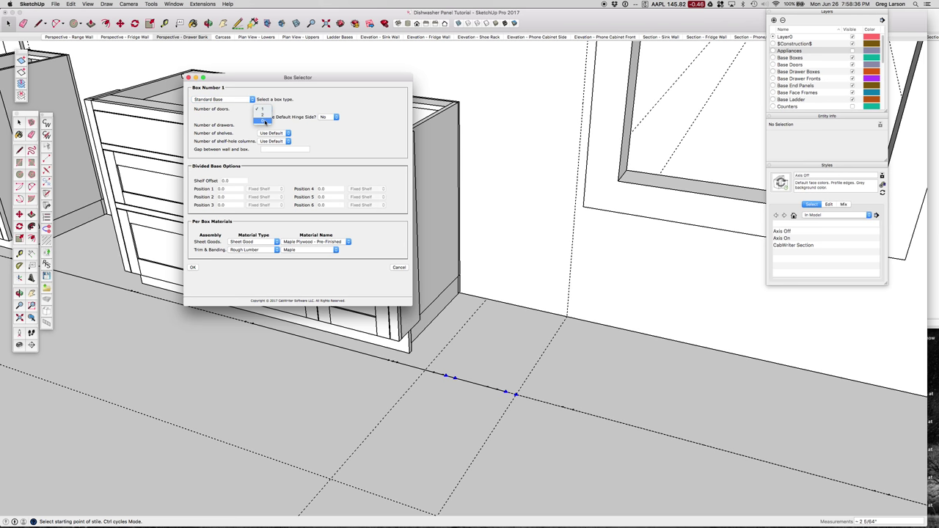
{"action": "left_click", "coordinate": [263, 102]}
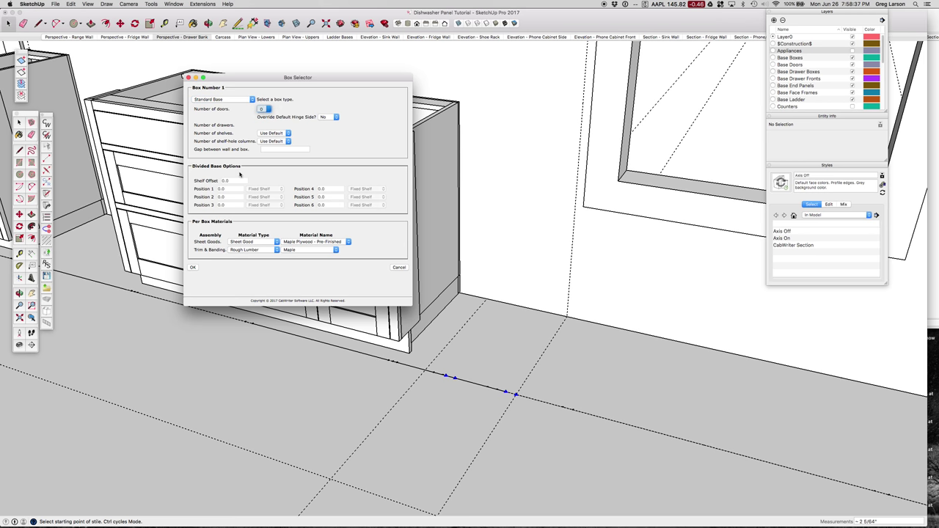
{"action": "left_click", "coordinate": [193, 268]}
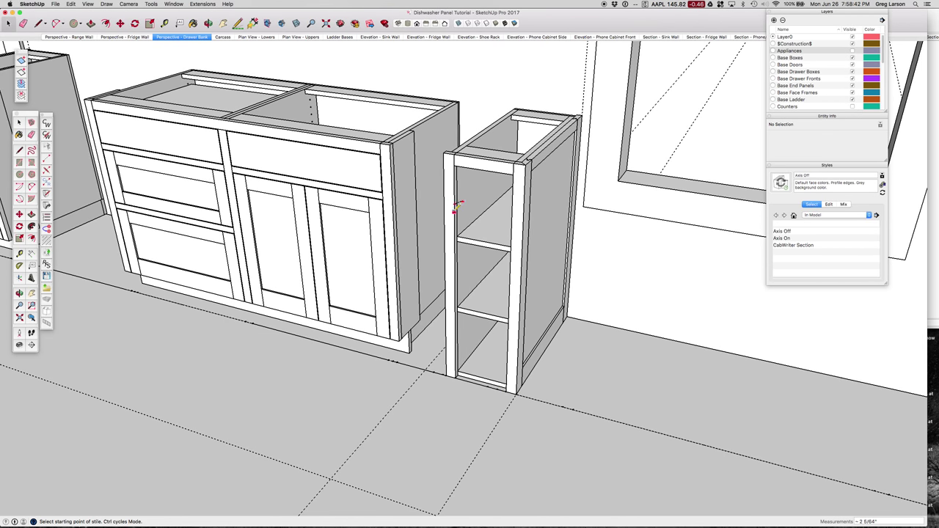
Select the whole new cabinet through CabWriter's Select Cabinet on its top front rail
{"action": "middle_click_drag", "start_coordinate": [459, 210], "coordinate": [527, 218]}
{"action": "key", "text": "space"}
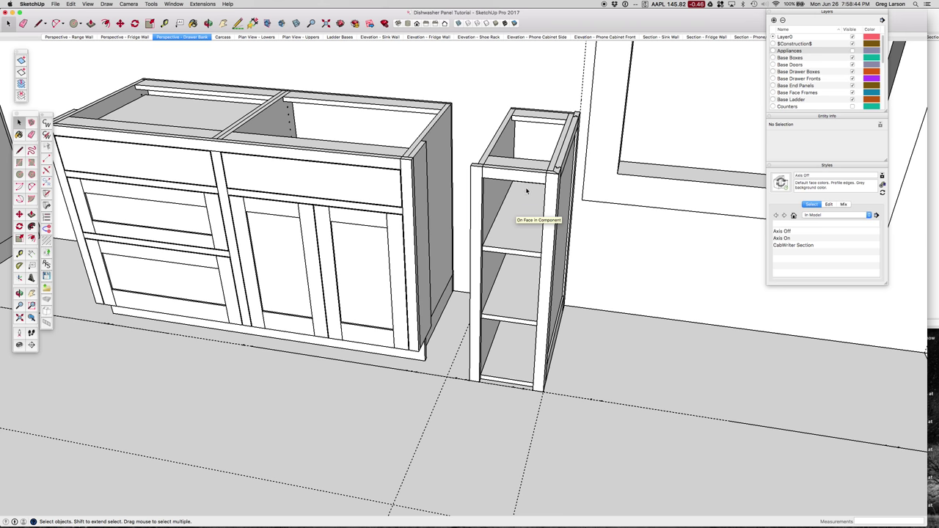
{"action": "left_click", "coordinate": [524, 179]}
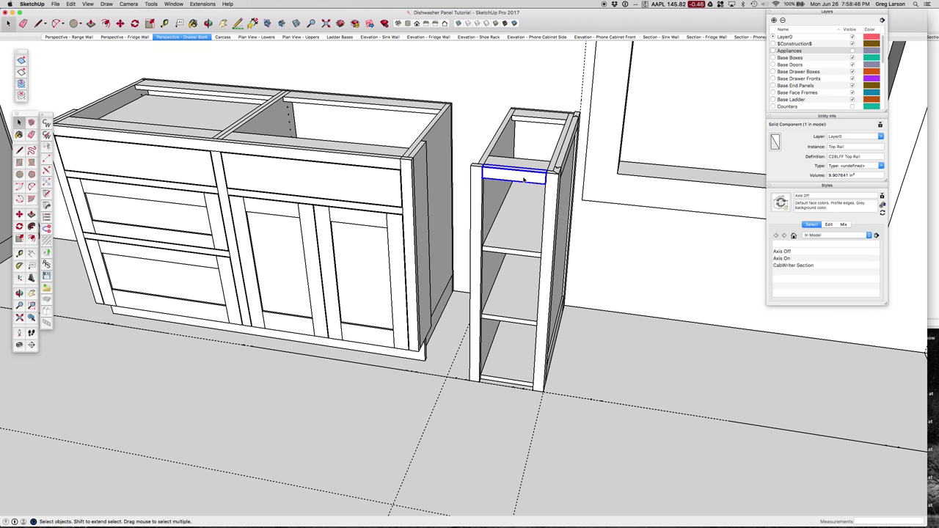
{"action": "right_click", "coordinate": [524, 179]}
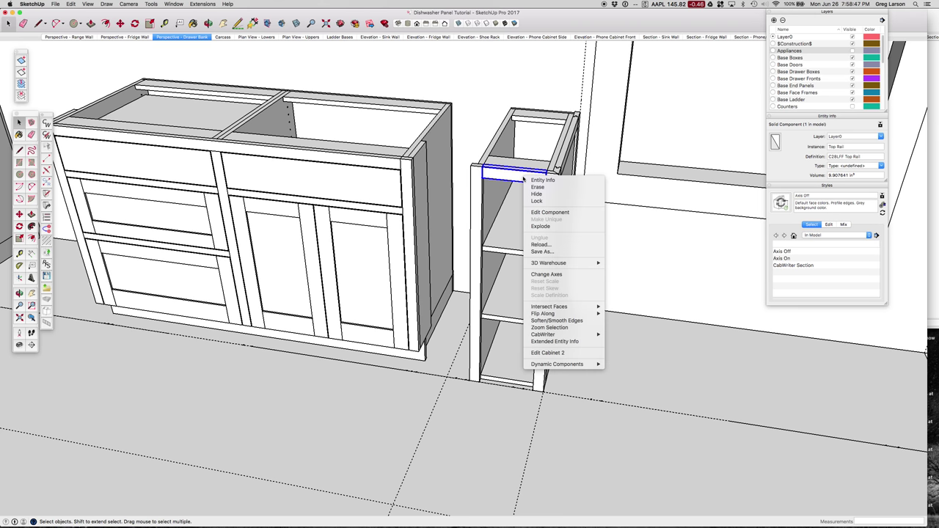
{"action": "mouse_move", "coordinate": [567, 337]}
{"action": "left_click", "coordinate": [629, 349]}
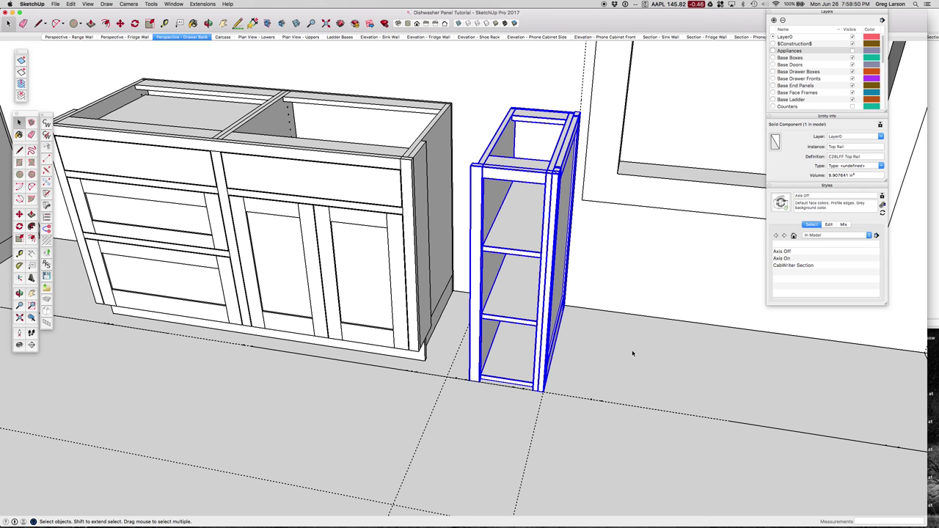
Select the left side, top rails, front left stile and three shelves, and delete them
{"action": "left_click", "coordinate": [535, 115]}
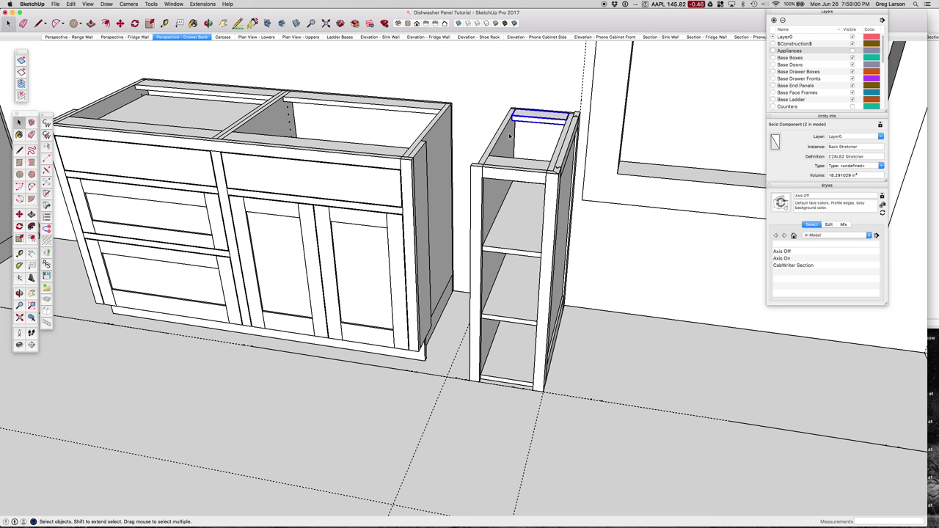
{"action": "left_click", "coordinate": [510, 138]}
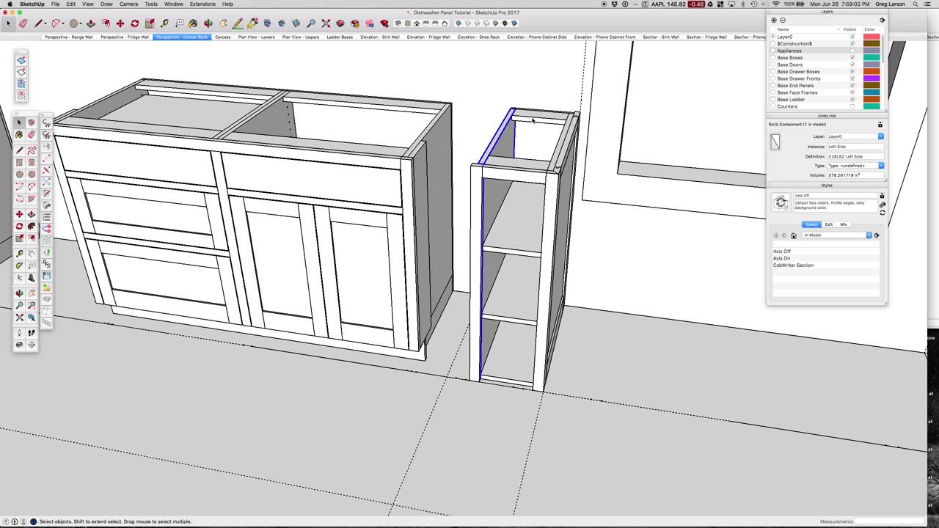
{"action": "left_click", "coordinate": [535, 120], "text": "shift"}
{"action": "left_click", "coordinate": [540, 135], "text": "shift"}
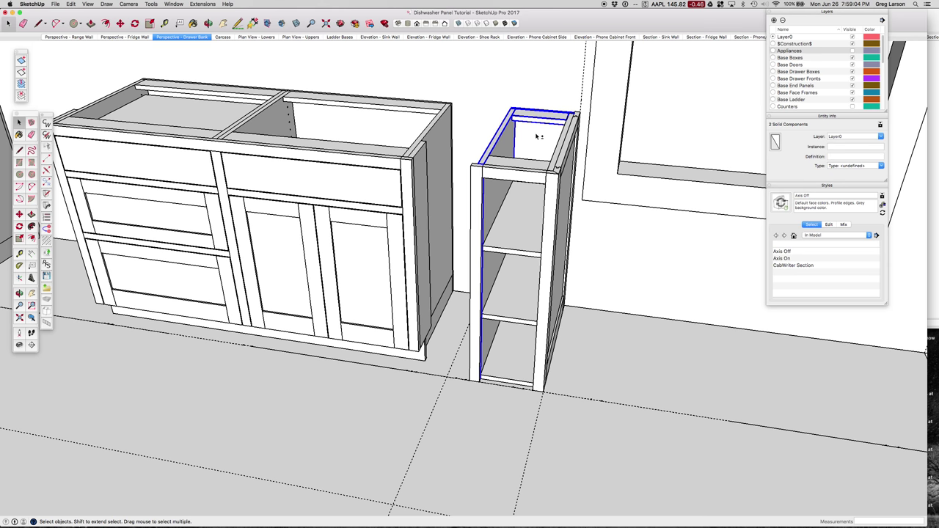
{"action": "left_click", "coordinate": [520, 166], "text": "shift"}
{"action": "left_click", "coordinate": [518, 179], "text": "shift"}
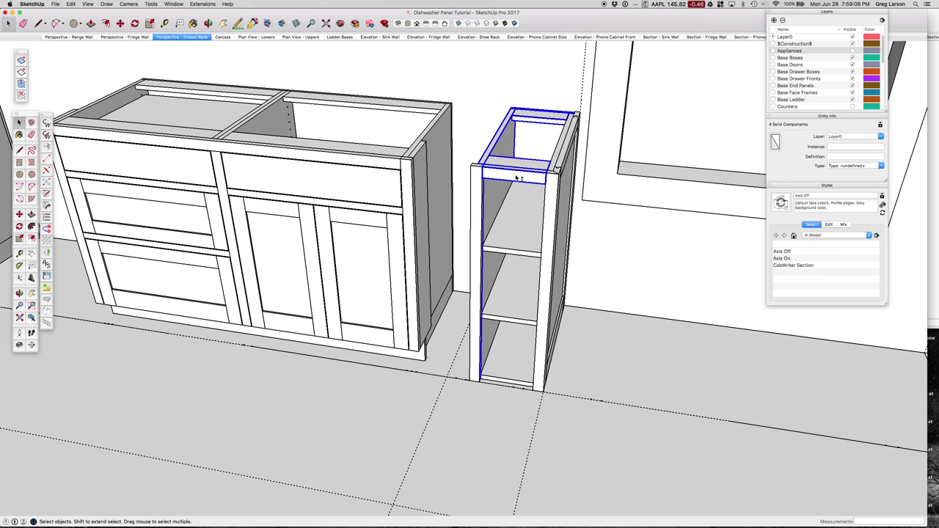
{"action": "left_click", "coordinate": [481, 202], "text": "shift"}
{"action": "left_click", "coordinate": [507, 236], "text": "shift"}
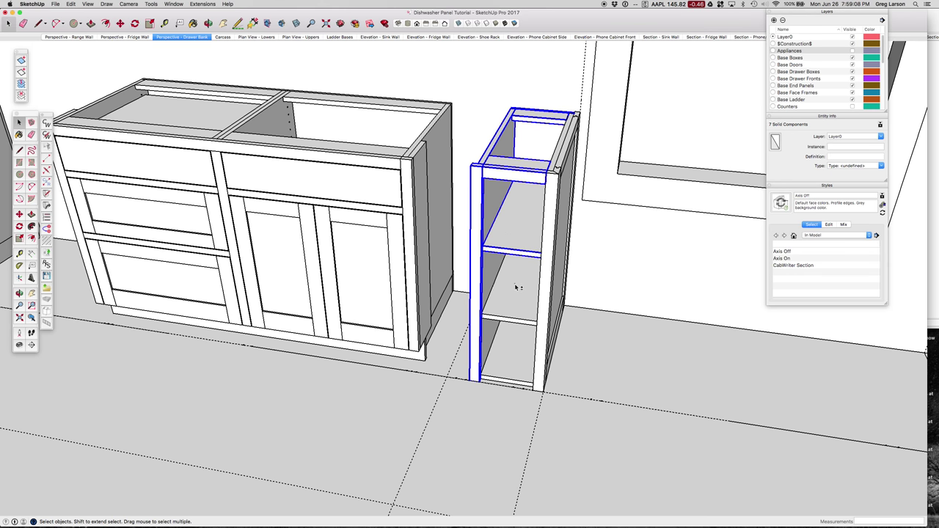
{"action": "left_click", "coordinate": [514, 286], "text": "shift"}
{"action": "left_click", "coordinate": [508, 374], "text": "shift"}
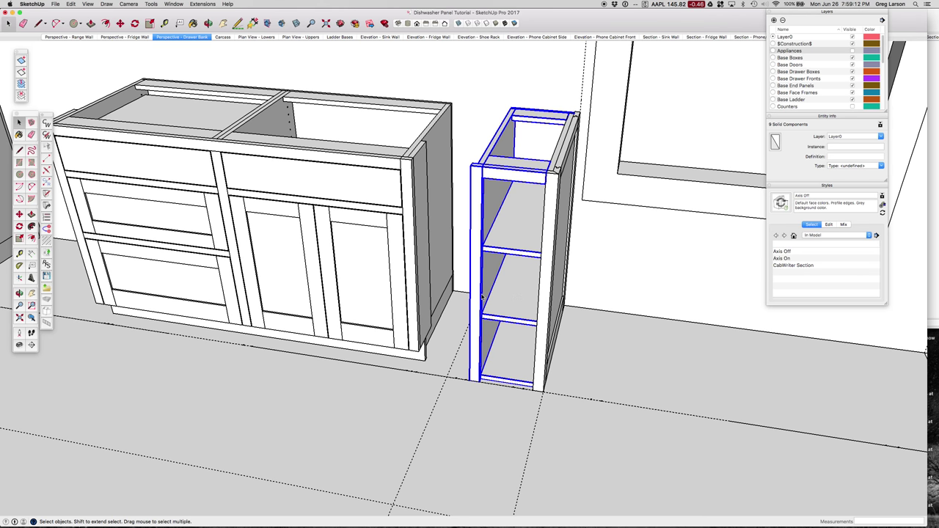
{"action": "key", "text": "Delete"}
Orbit around the remaining end panel to view it from the side and front
{"action": "key", "text": "o"}
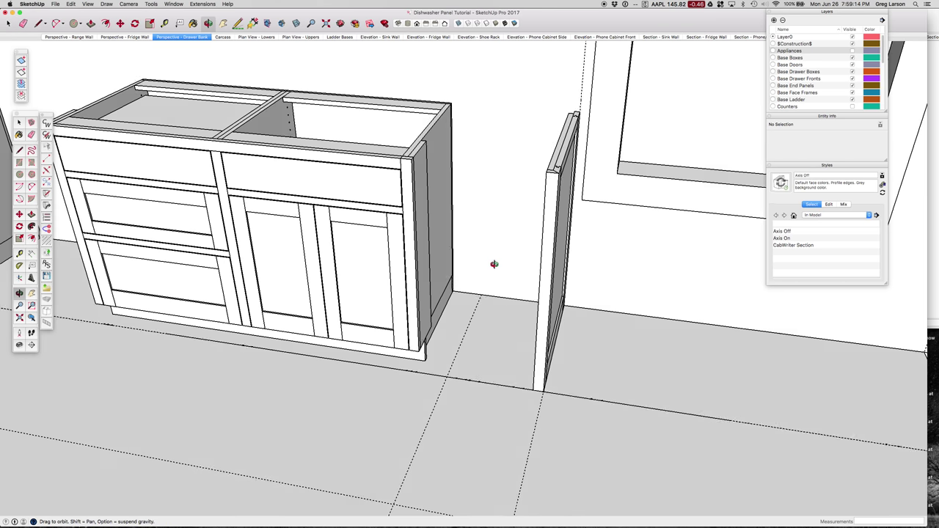
{"action": "left_click_drag", "start_coordinate": [494, 265], "coordinate": [667, 247]}
{"action": "key", "text": "space"}
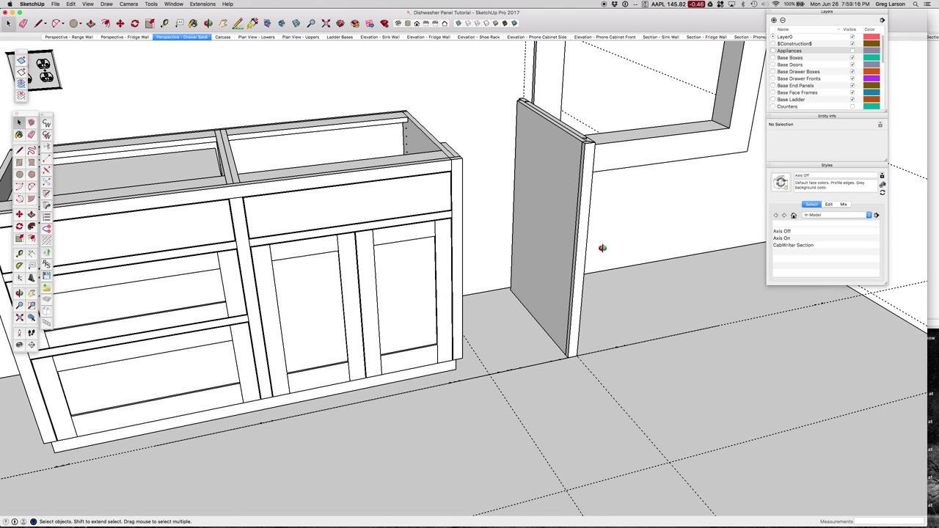
{"action": "mouse_move", "coordinate": [602, 248]}
{"action": "middle_mouse_down"}
{"action": "mouse_move", "coordinate": [638, 232]}
{"action": "mouse_move", "coordinate": [604, 239]}
{"action": "middle_mouse_up"}
{"action": "key", "text": "o"}
{"action": "left_click_drag", "start_coordinate": [604, 239], "coordinate": [656, 295]}
{"action": "key", "text": "space"}
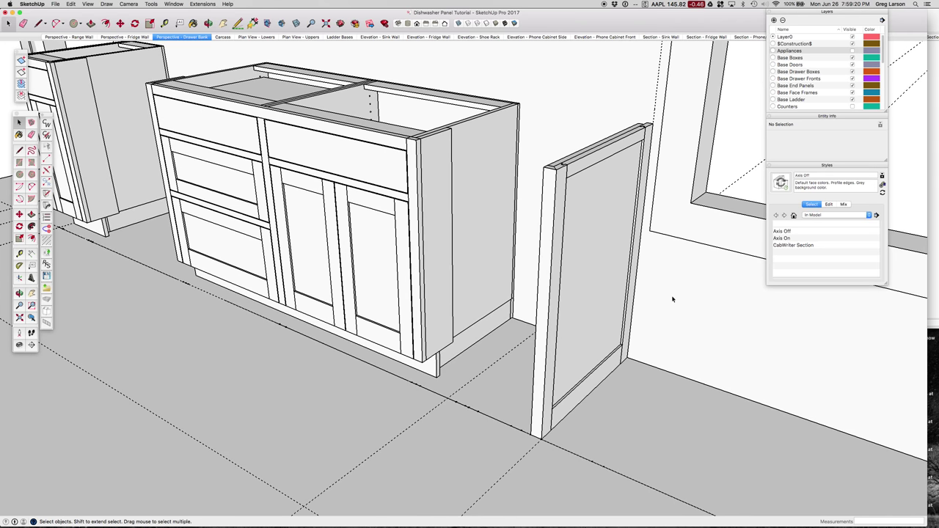
{"action": "scroll", "coordinate": [672, 299], "scroll_direction": "down", "scroll_amount": 3}
{"action": "middle_click_drag", "start_coordinate": [672, 298], "coordinate": [555, 282]}
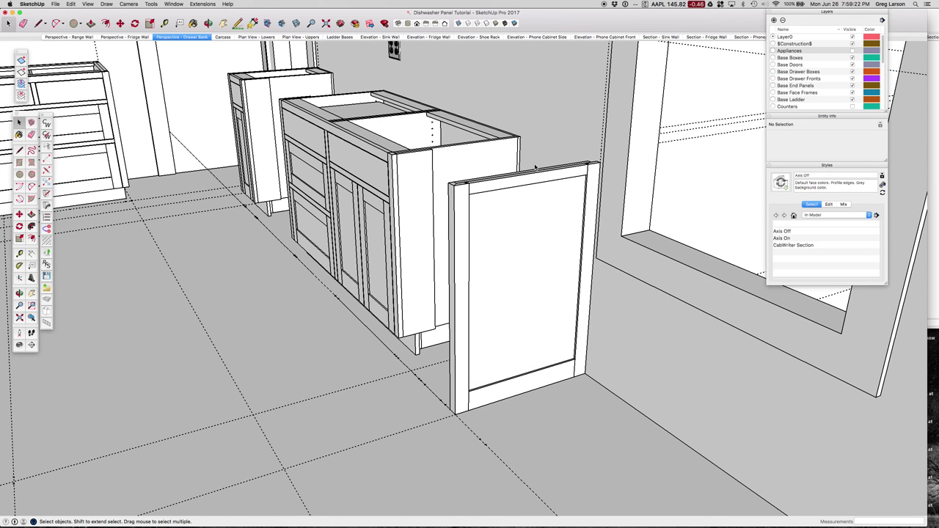
{"action": "middle_click_drag", "start_coordinate": [492, 289], "coordinate": [675, 225]}
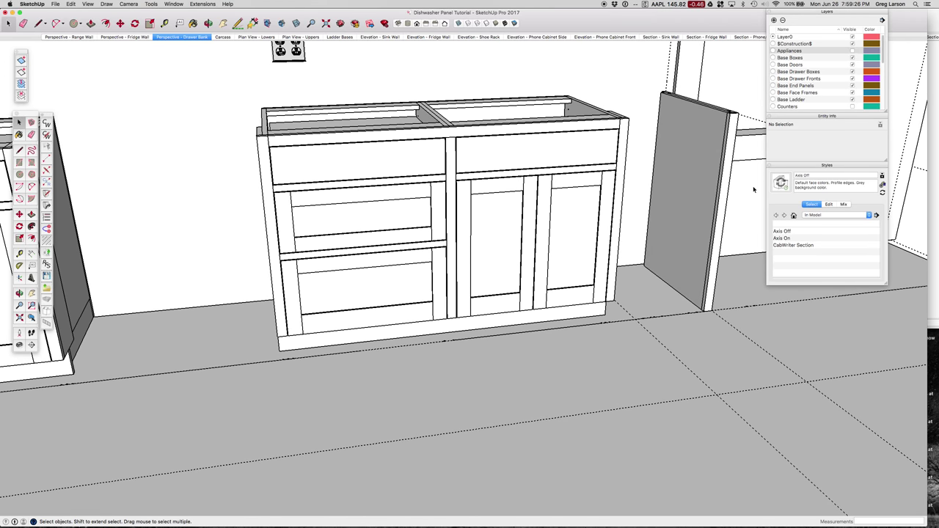
{"action": "scroll", "coordinate": [754, 190], "scroll_direction": "up", "scroll_amount": 3}
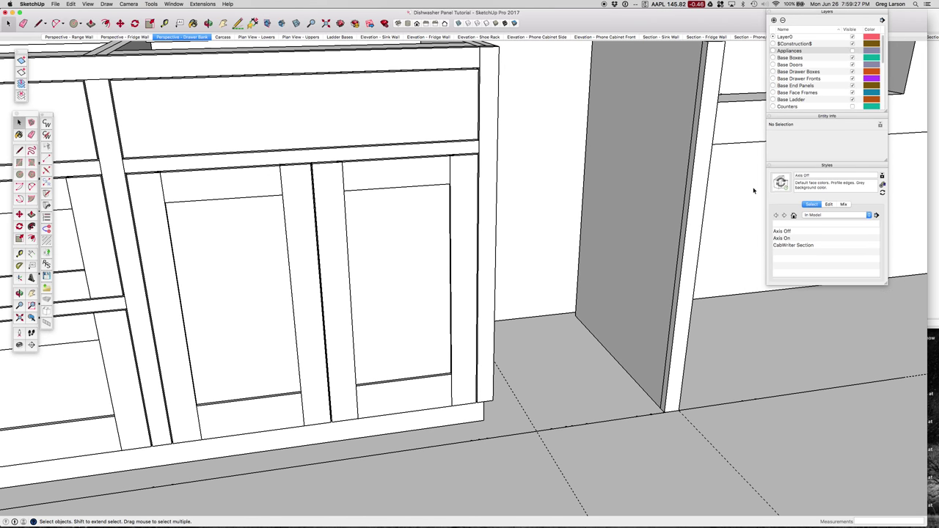
Hide the Counters and Floor layers
{"action": "left_click", "coordinate": [852, 106]}
{"action": "scroll", "coordinate": [853, 106], "scroll_direction": "down", "scroll_amount": 2}
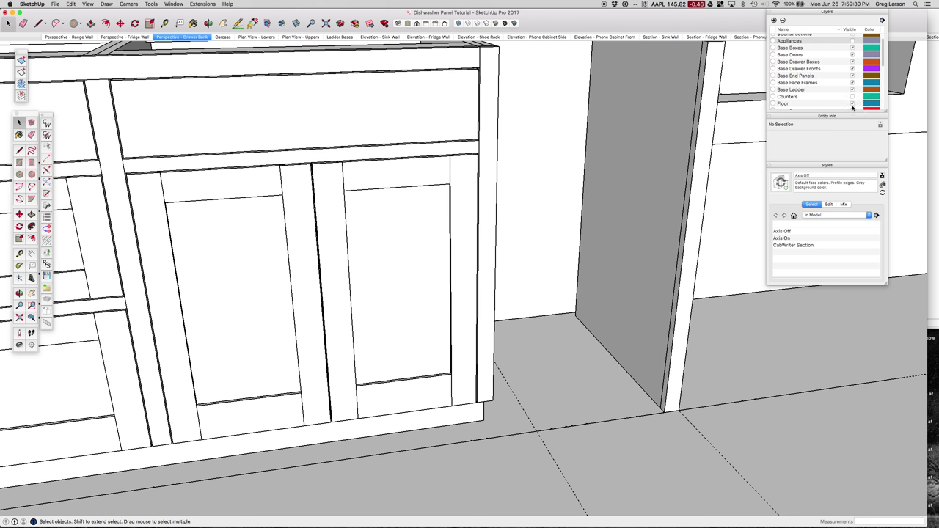
{"action": "left_click", "coordinate": [853, 105]}
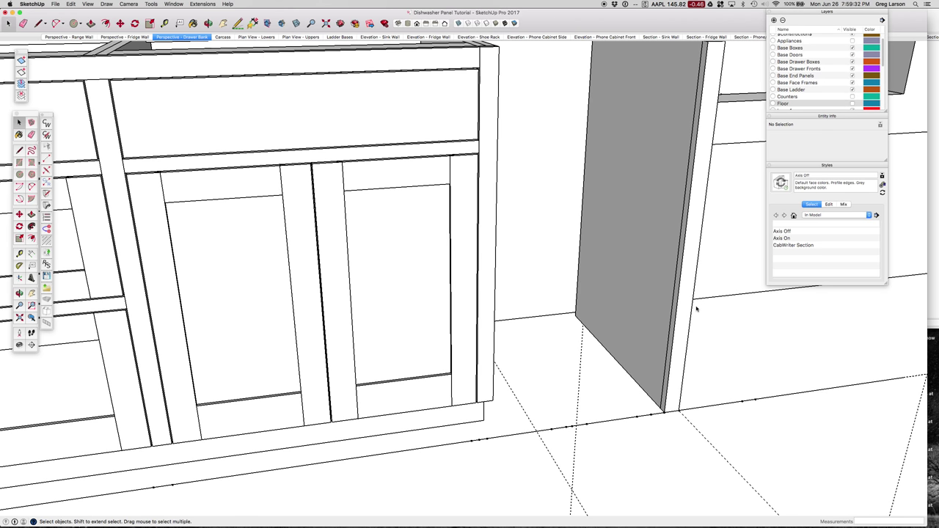
Triple-click the side panel to edit it with all its geometry selected
{"action": "middle_click_drag", "start_coordinate": [697, 309], "coordinate": [630, 330]}
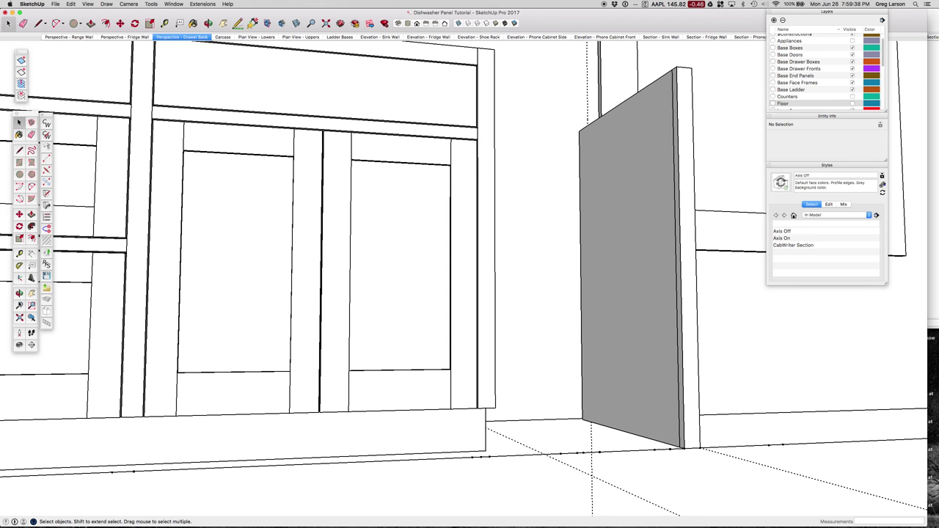
{"action": "left_click", "coordinate": [19, 293]}
{"action": "left_click_drag", "start_coordinate": [618, 363], "coordinate": [558, 201]}
{"action": "key", "text": "space"}
{"action": "triple_click", "coordinate": [684, 389]}
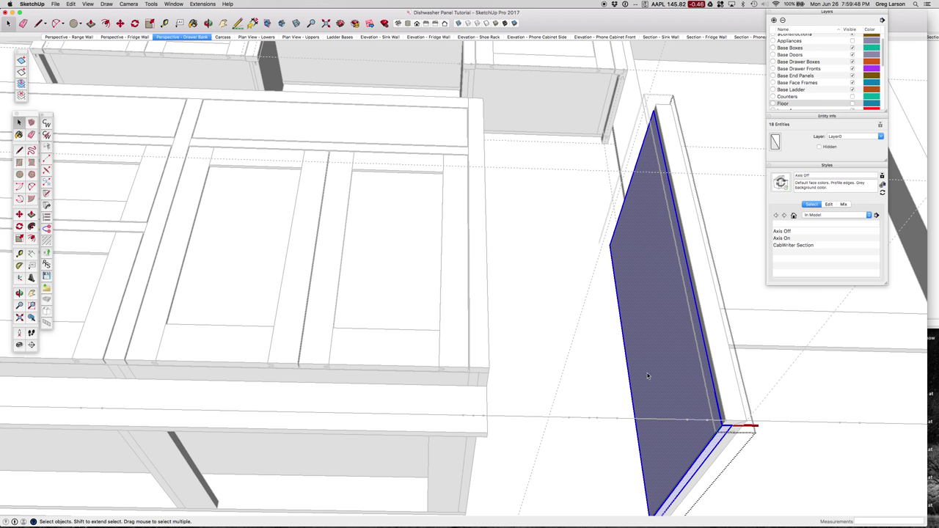
{"action": "left_click", "coordinate": [20, 239]}
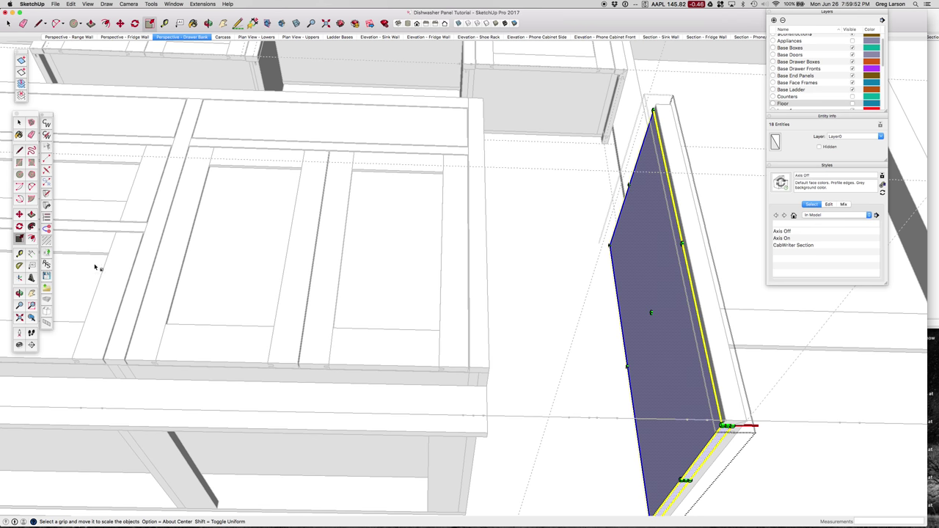
{"action": "left_click", "coordinate": [30, 215]}
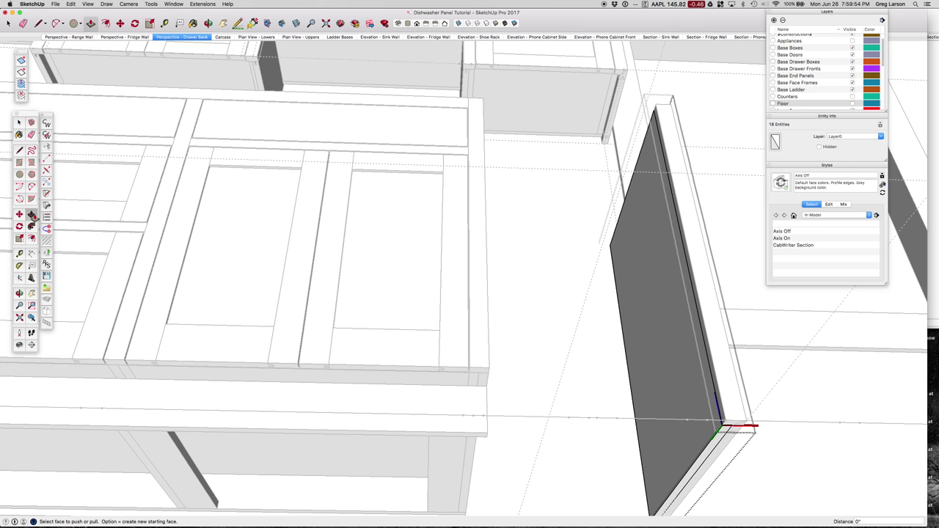
{"action": "left_click", "coordinate": [695, 434]}
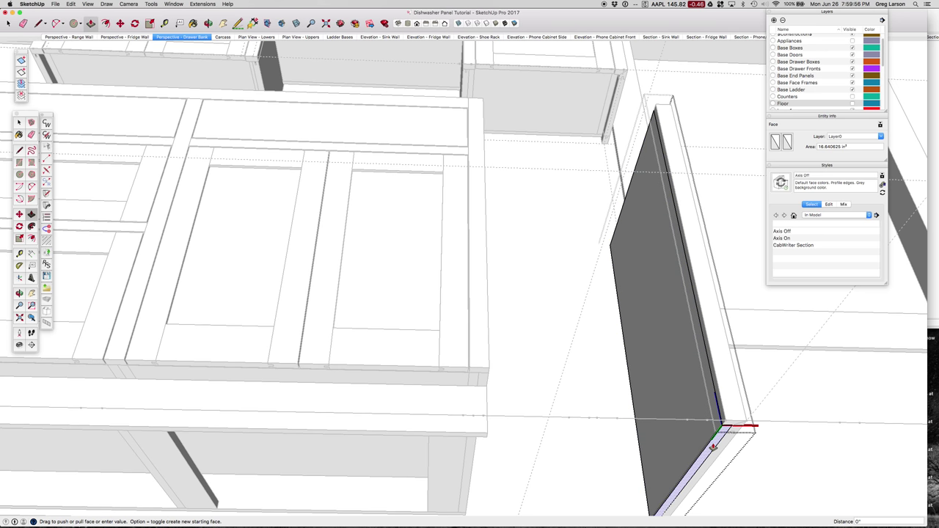
{"action": "left_click", "coordinate": [710, 442]}
{"action": "type", "text": "1/2"}
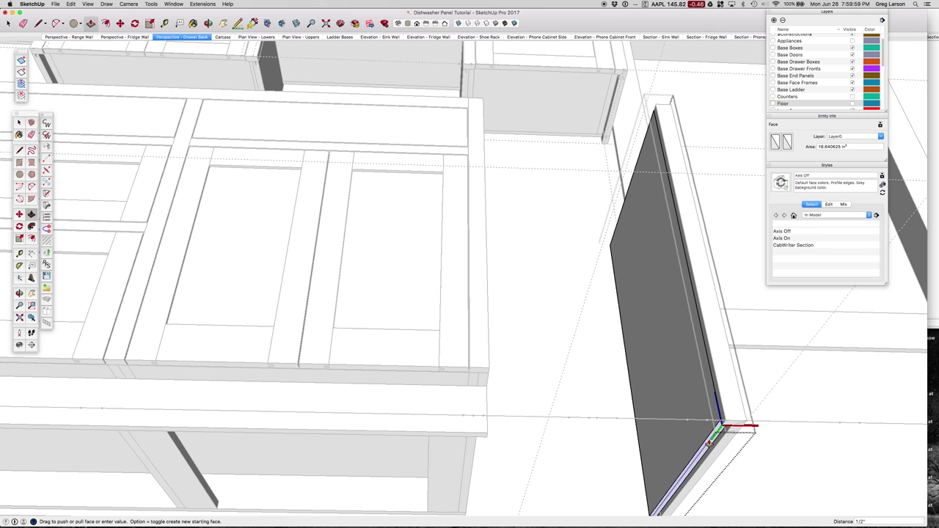
{"action": "key", "text": "space"}
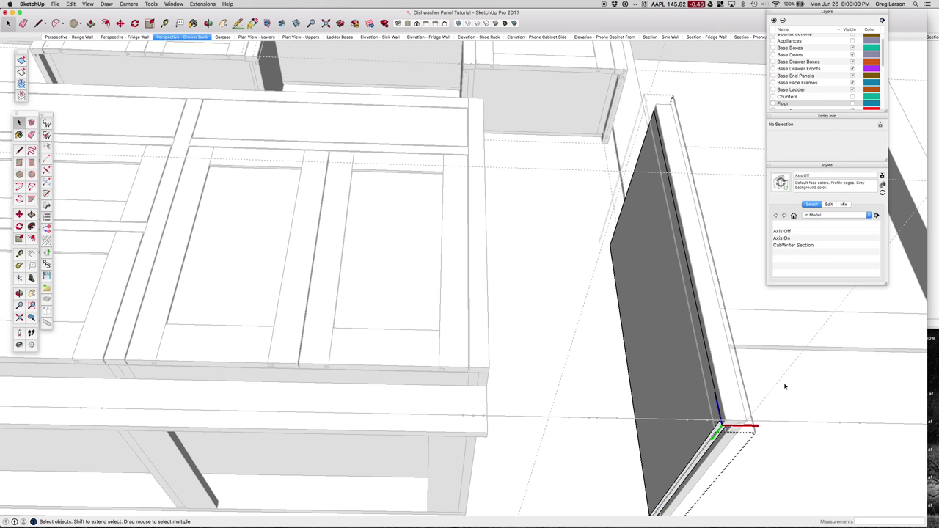
{"action": "middle_click_drag", "start_coordinate": [796, 384], "coordinate": [672, 499]}
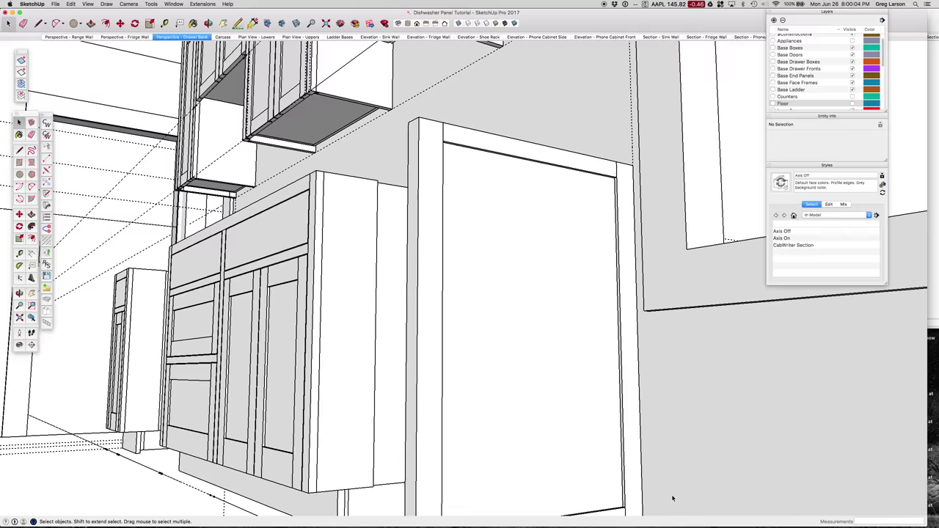
Make the Appliances and Counters layers visible again and zoom in on the dishwasher area
{"action": "scroll", "coordinate": [672, 499], "scroll_direction": "down", "scroll_amount": 5}
{"action": "middle_click_drag", "start_coordinate": [689, 394], "coordinate": [747, 397]}
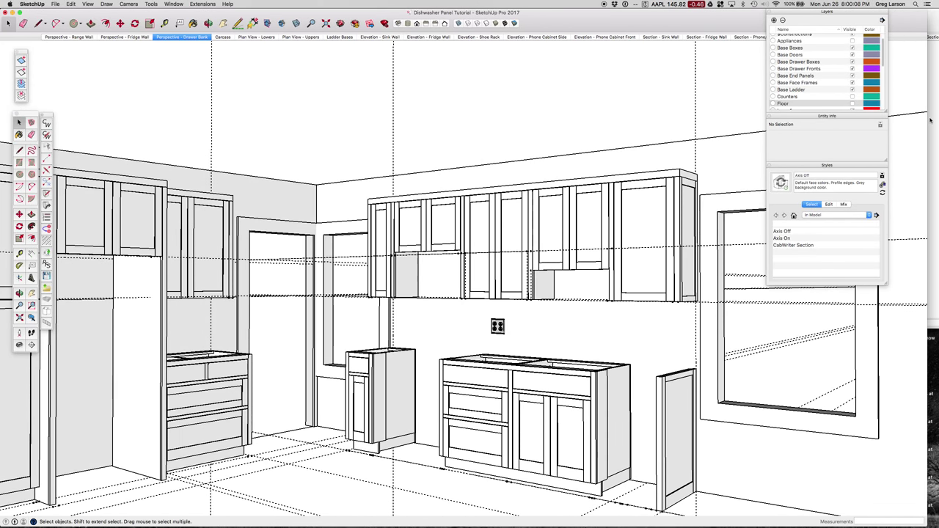
{"action": "left_click", "coordinate": [852, 41]}
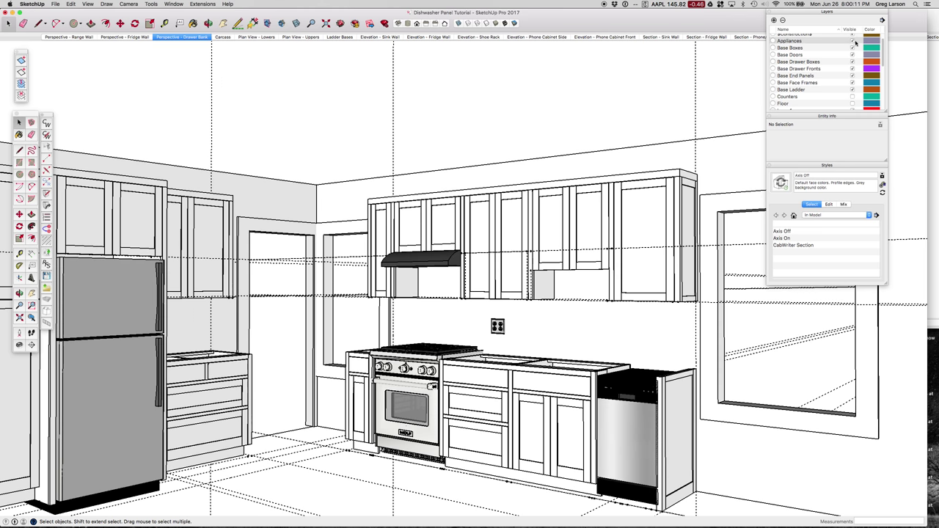
{"action": "left_click", "coordinate": [852, 96]}
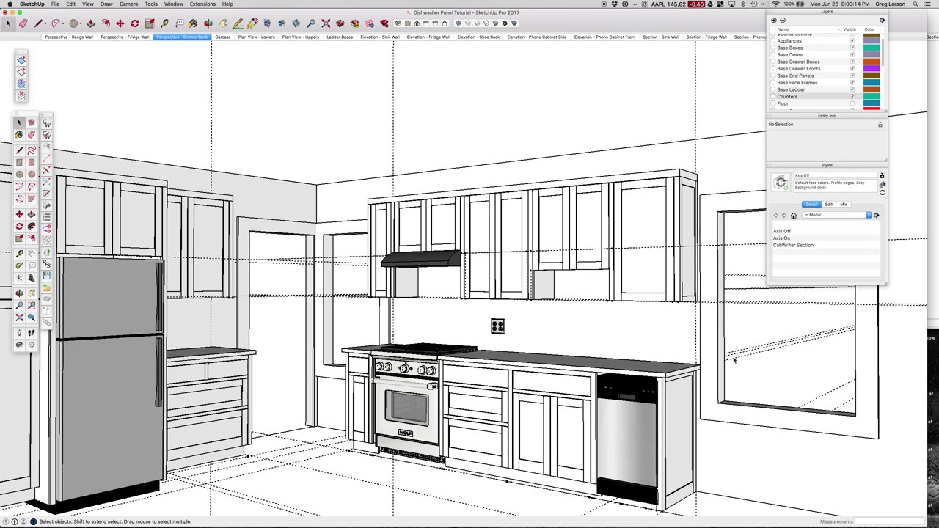
{"action": "middle_click_drag", "start_coordinate": [704, 439], "coordinate": [696, 503]}
{"action": "scroll", "coordinate": [696, 504], "scroll_direction": "up", "scroll_amount": 3}
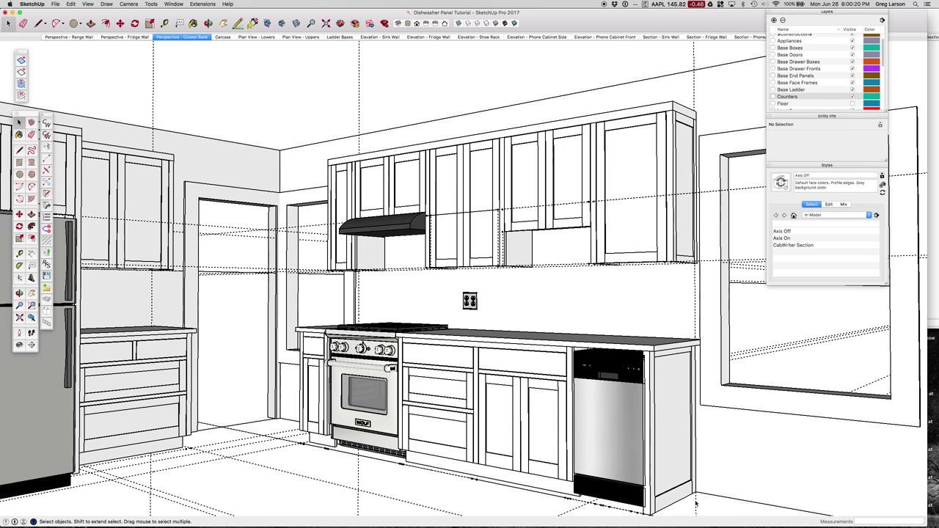
{"action": "scroll", "coordinate": [696, 504], "scroll_direction": "up", "scroll_amount": 8}
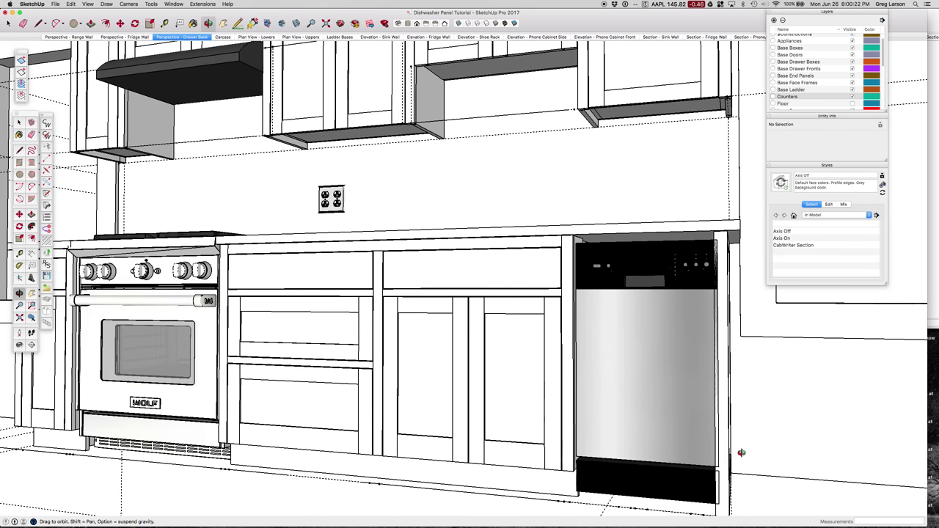
Move the dishwasher 25/64" left along the red axis
{"action": "key", "text": "space"}
{"action": "left_click", "coordinate": [695, 417]}
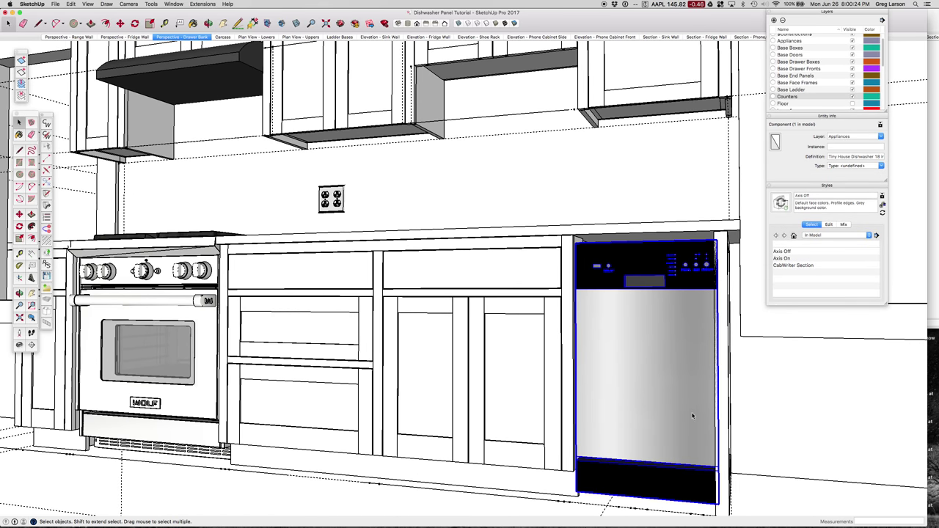
{"action": "key", "text": "m"}
{"action": "left_click", "coordinate": [692, 416]}
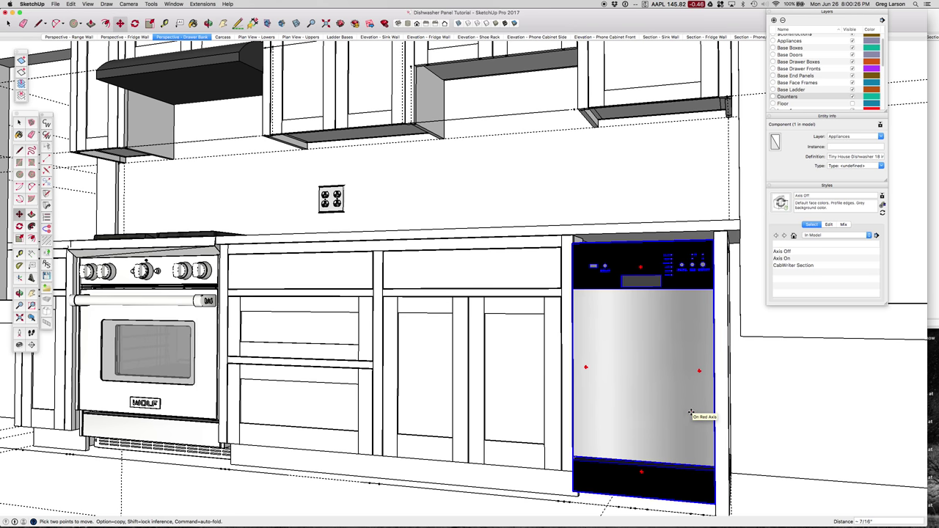
{"action": "key", "text": "space"}
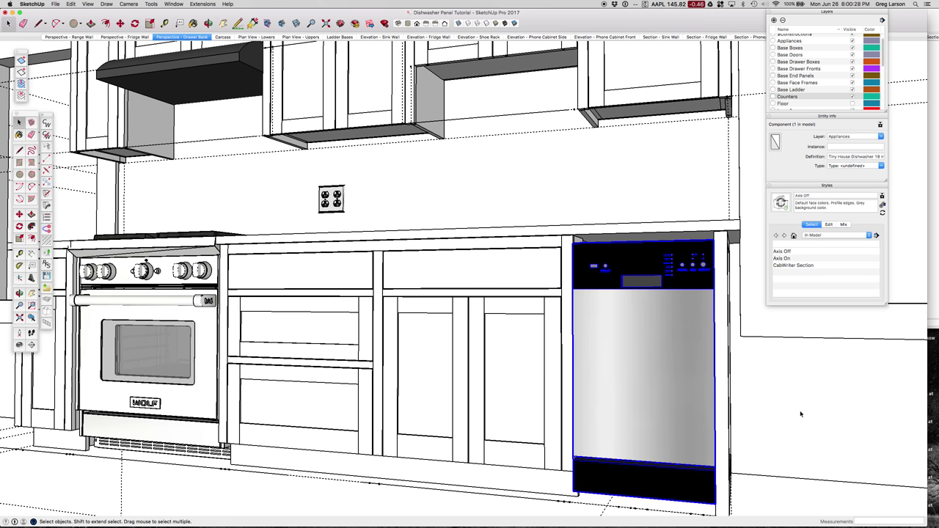
Deselect the dishwasher and select the end panel's front stile
{"action": "left_click", "coordinate": [814, 414]}
{"action": "middle_click_drag", "start_coordinate": [814, 414], "coordinate": [781, 436]}
{"action": "left_click", "coordinate": [666, 411]}
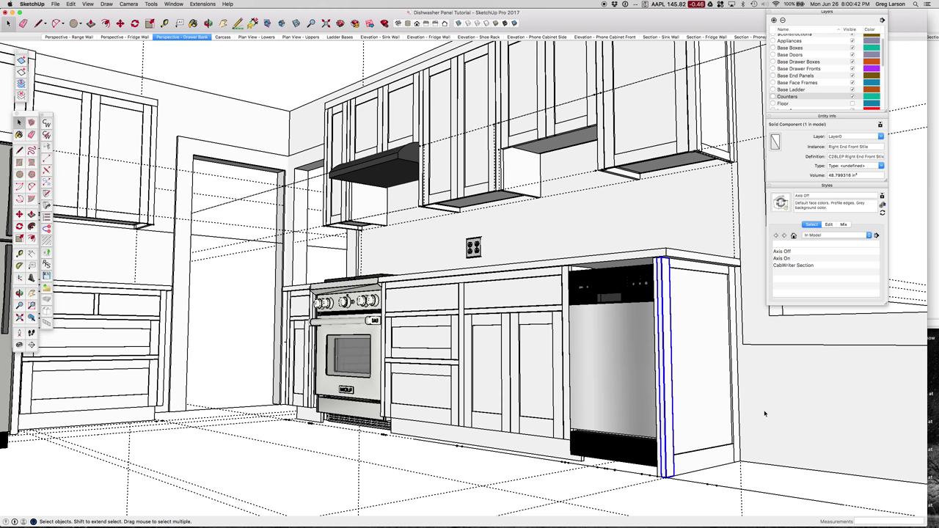
Select both end panel stiles and set Resize Length By to 1/2" in Extended Entity Info
{"action": "middle_click_drag", "start_coordinate": [765, 415], "coordinate": [684, 395]}
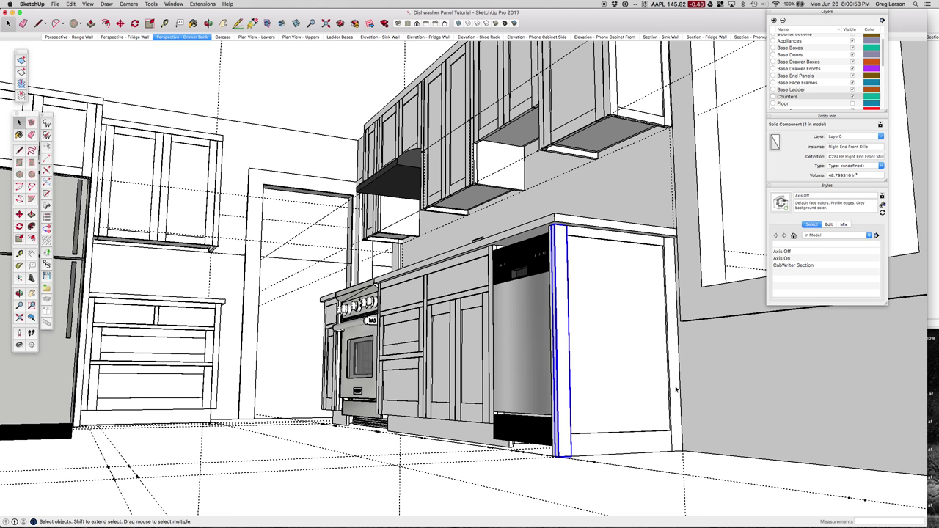
{"action": "left_click", "coordinate": [676, 390], "text": "shift"}
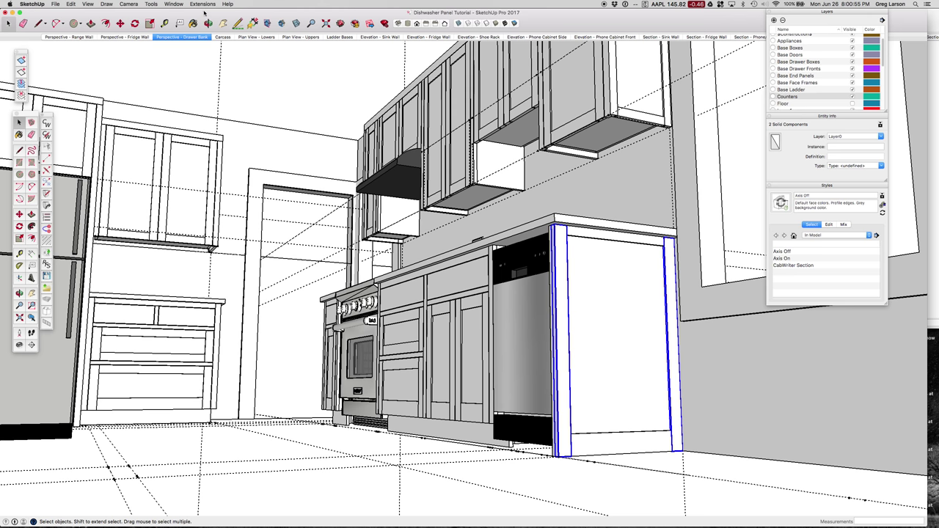
{"action": "left_click", "coordinate": [169, 4]}
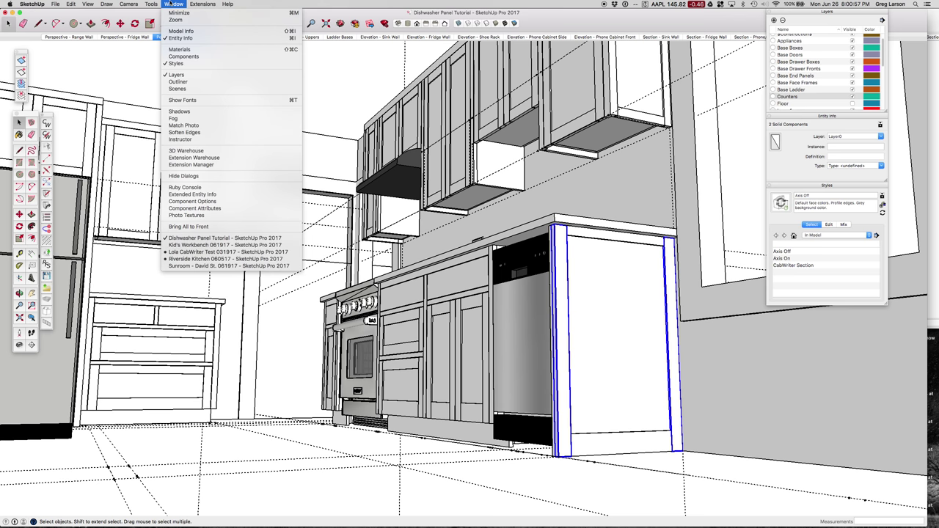
{"action": "left_click", "coordinate": [202, 195]}
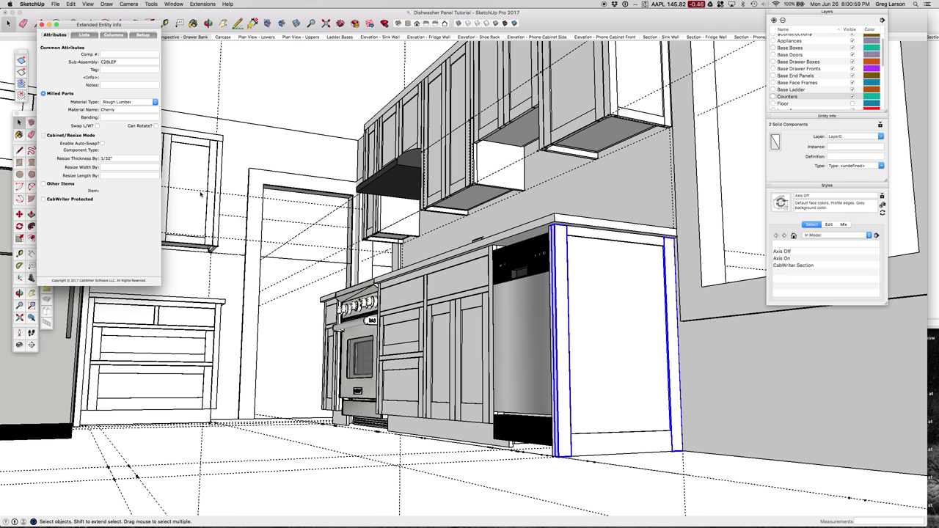
{"action": "left_click_drag", "start_coordinate": [95, 27], "coordinate": [273, 107]}
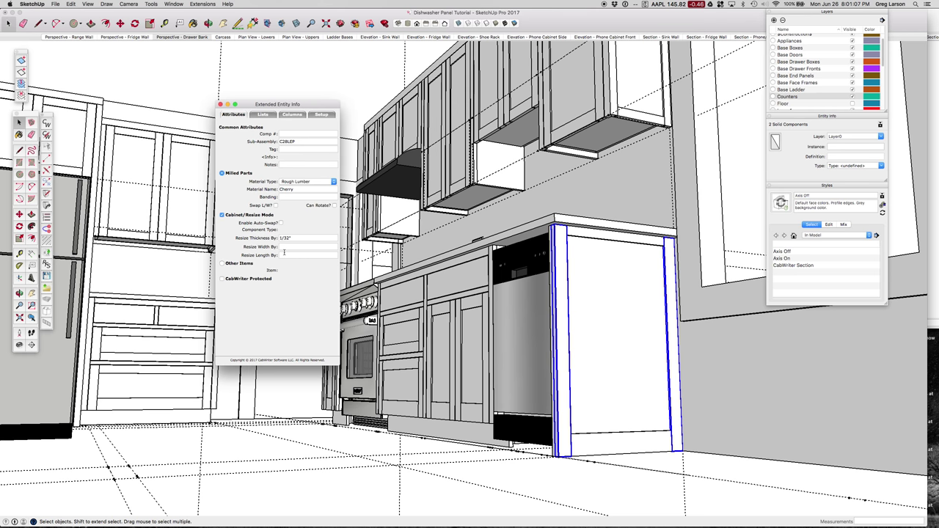
{"action": "left_click", "coordinate": [285, 255]}
{"action": "key", "text": "Return"}
Select the end panel's bottom rail and change its Resize Width By to 9/16"
{"action": "left_click", "coordinate": [554, 329]}
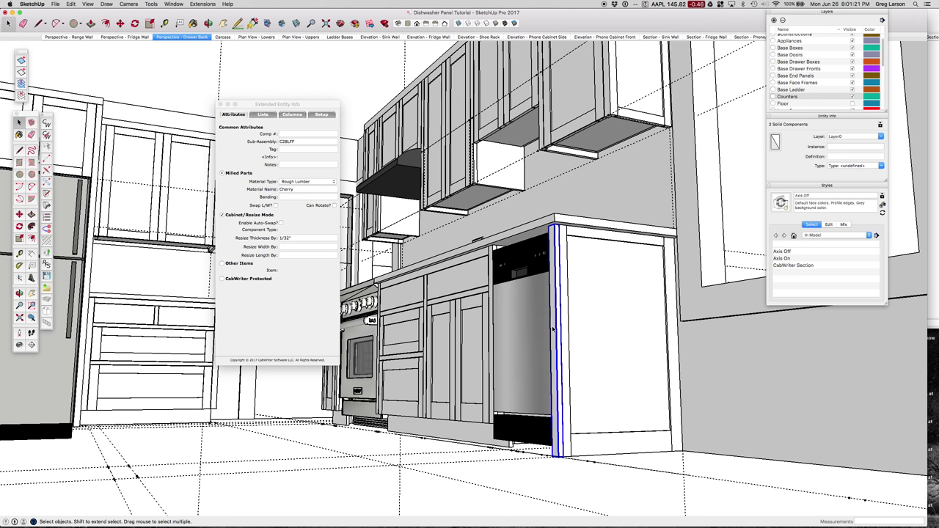
{"action": "left_click", "coordinate": [297, 257]}
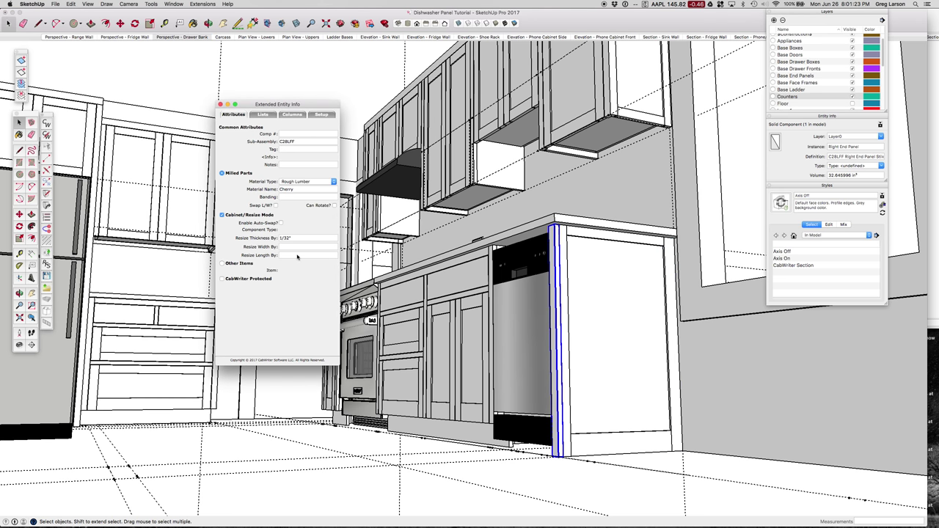
{"action": "left_click", "coordinate": [298, 255]}
{"action": "left_click", "coordinate": [617, 447]}
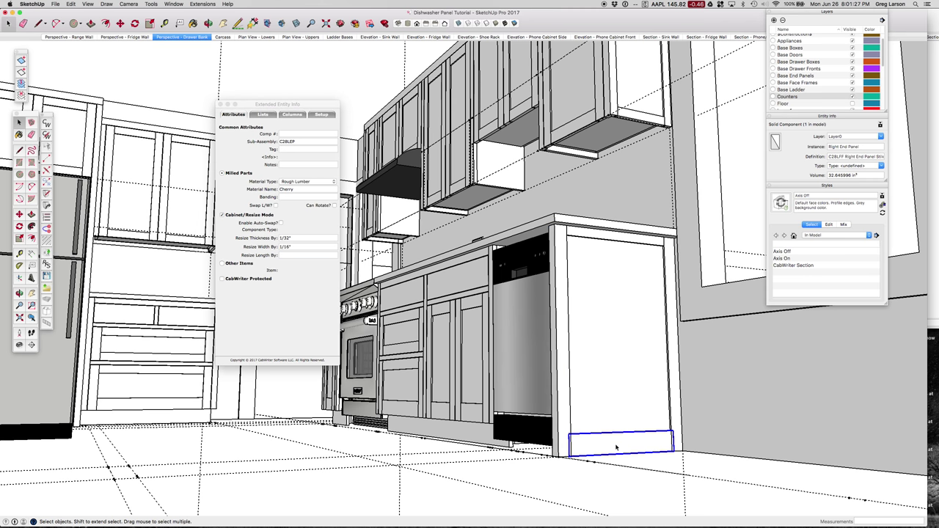
{"action": "left_click", "coordinate": [287, 250]}
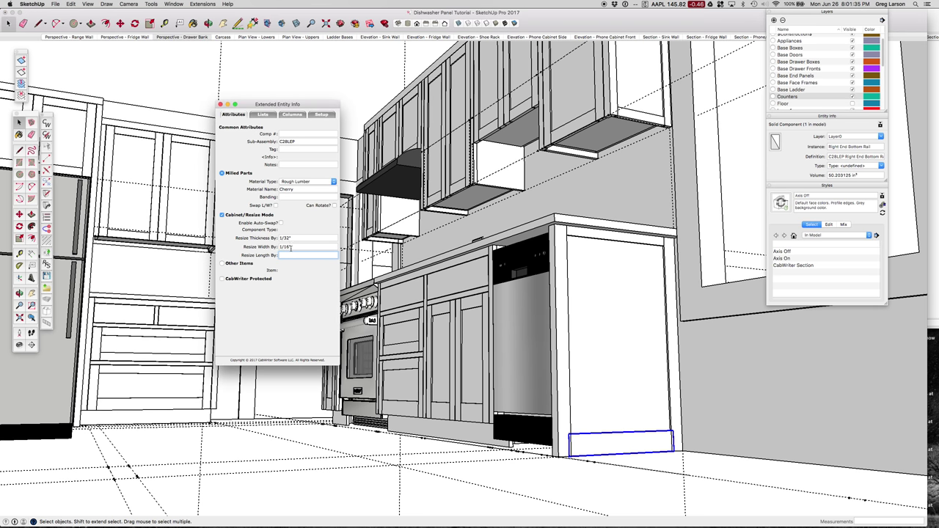
{"action": "left_click", "coordinate": [281, 246]}
{"action": "key", "text": "BackSpace"}
{"action": "type", "text": "9"}
Close Extended Entity Info, select the end panel, and view the kitchen from the right
{"action": "left_click", "coordinate": [220, 104]}
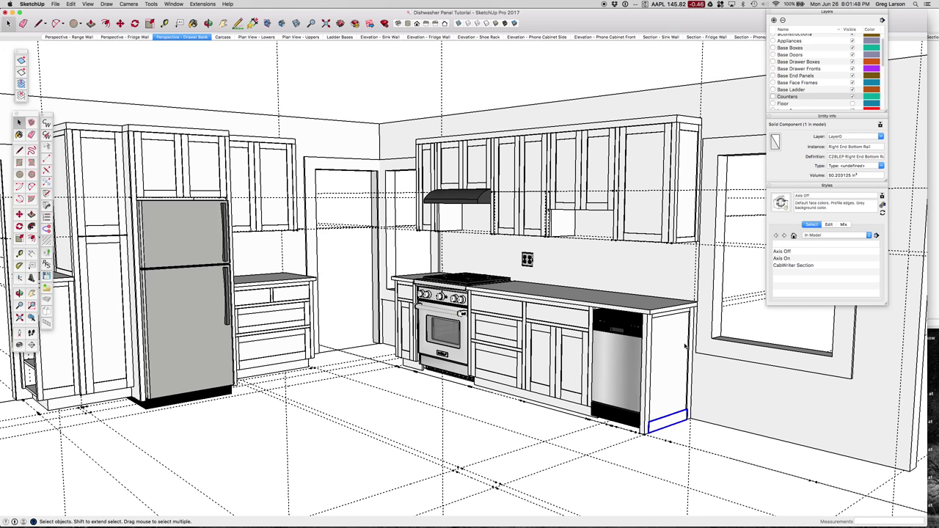
{"action": "left_click", "coordinate": [665, 363]}
{"action": "middle_click_drag", "start_coordinate": [491, 330], "coordinate": [583, 328]}
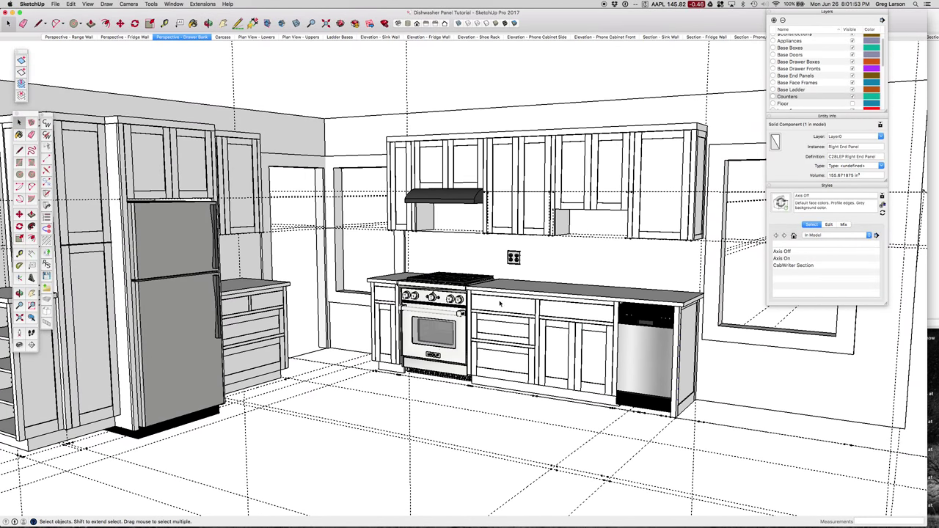
{"action": "scroll", "coordinate": [606, 285], "scroll_direction": "down", "scroll_amount": 3}
{"action": "scroll", "coordinate": [722, 287], "scroll_direction": "up", "scroll_amount": 4}
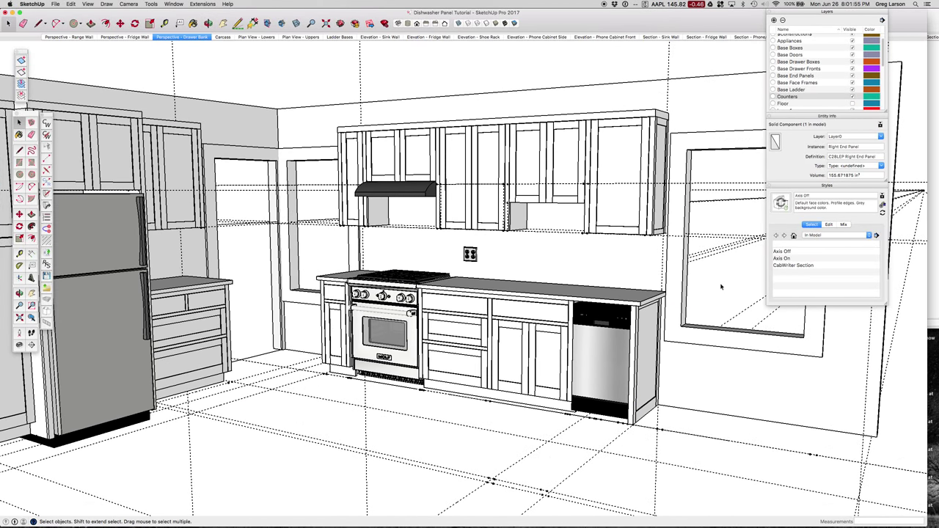